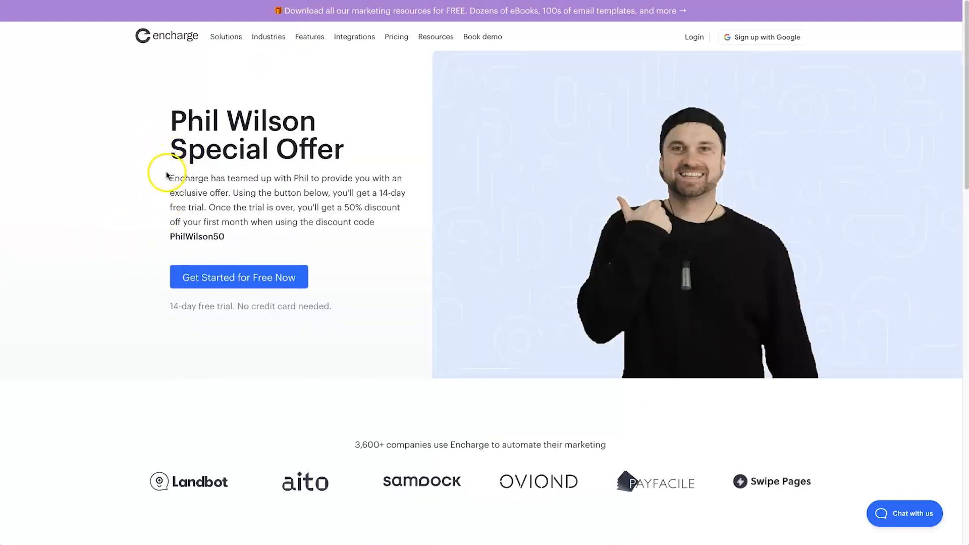
Step: Review the free trial and first-month discount terms in the special offer text on the Encharge landing page
left_click_drag(201, 212, 387, 187)
left_click(323, 209)
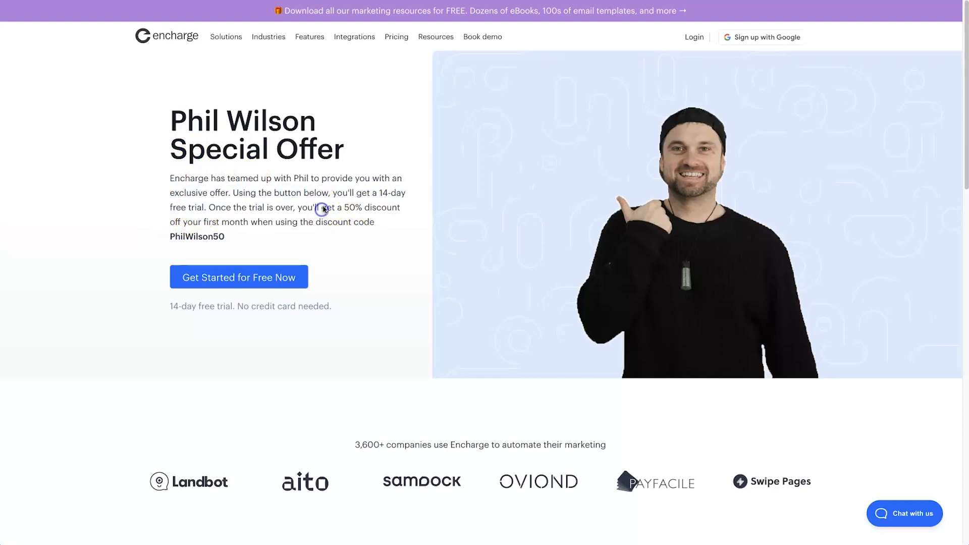
left_click_drag(342, 207, 172, 239)
left_click(326, 355)
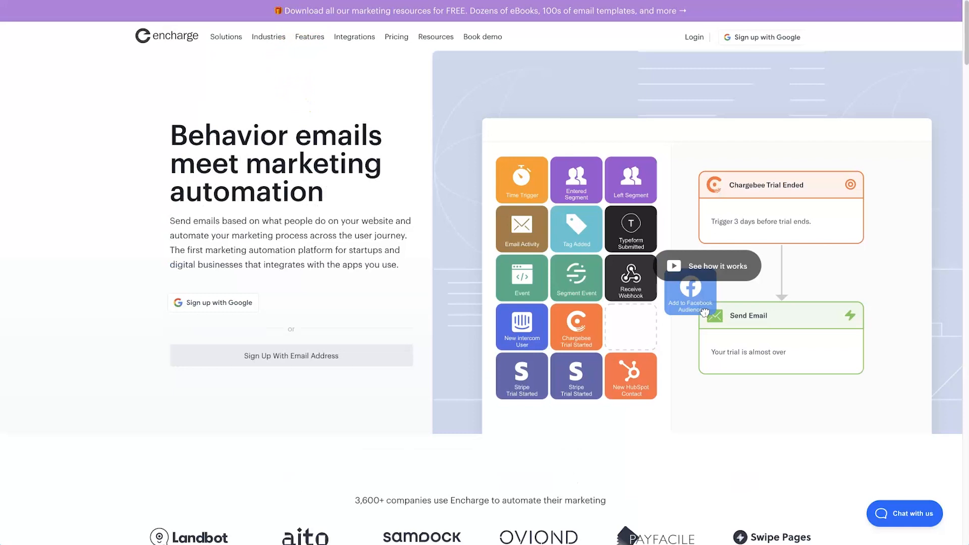
Step: Open Encharge's Integrations page and browse the supported third-party apps
mouse_move(341, 47)
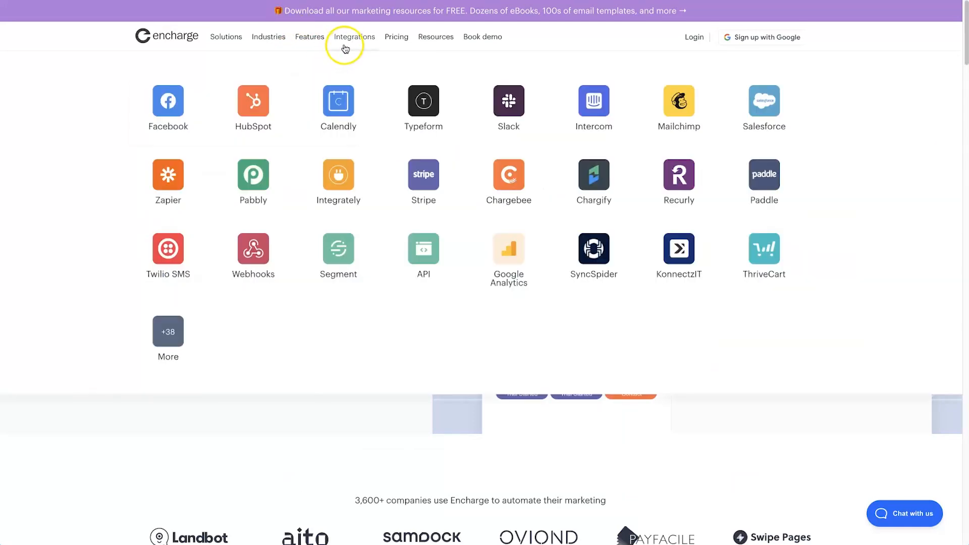
left_click(350, 45)
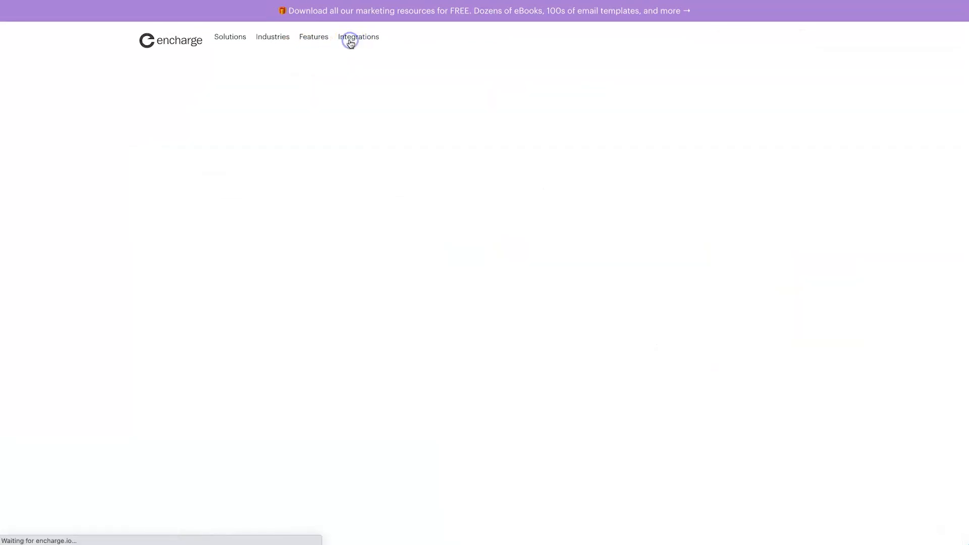
scroll(525, 358, "down", 1)
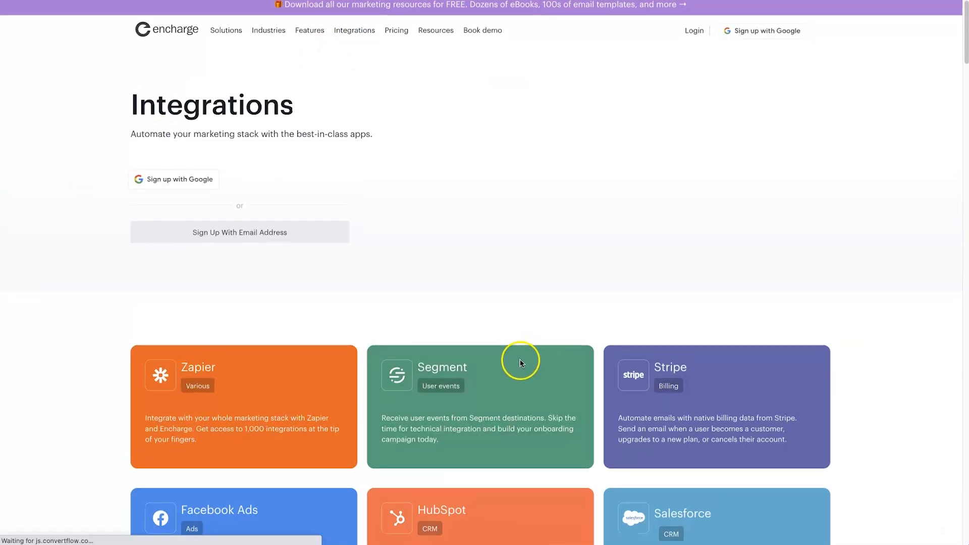
scroll(524, 359, "down", 8)
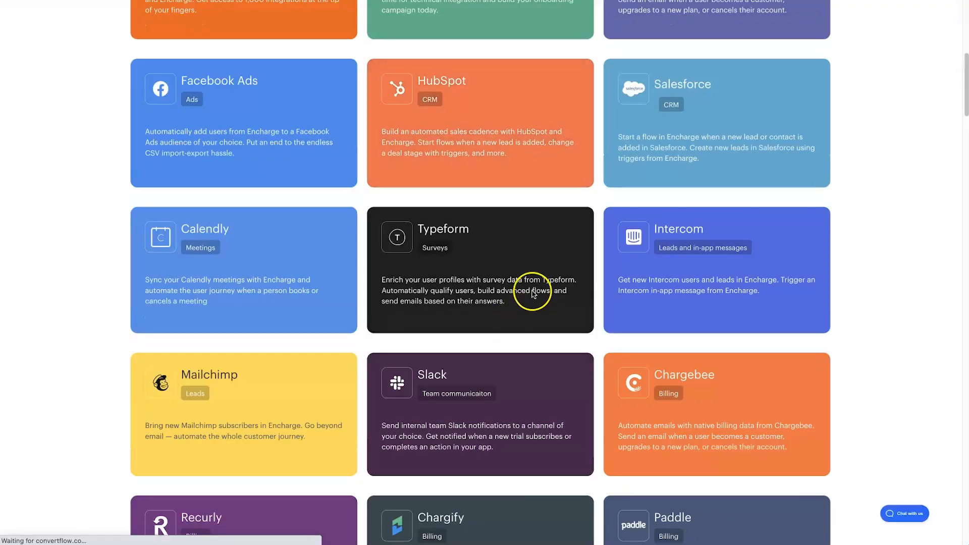
scroll(229, 290, "down", 5)
scroll(284, 281, "up", 5)
scroll(284, 281, "up", 10)
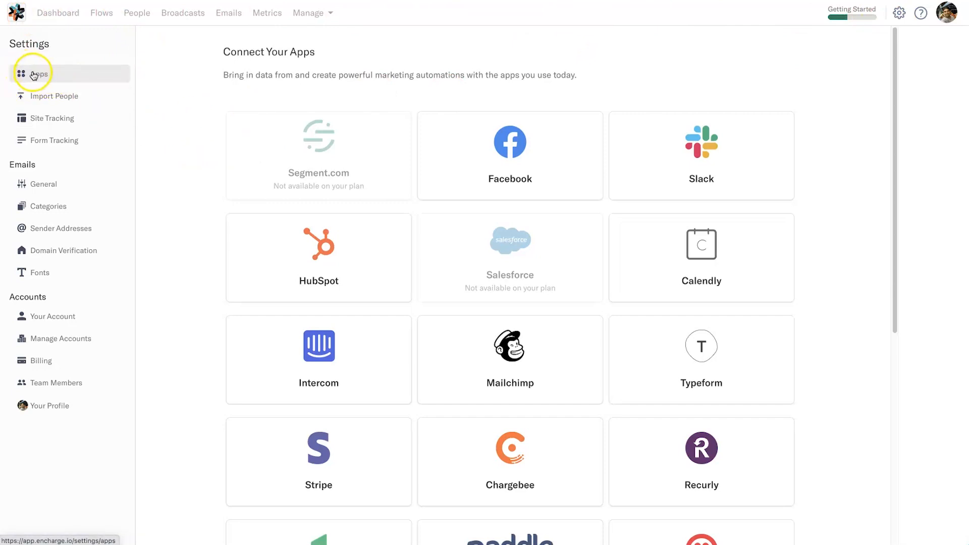
Step: Examine which apps can be connected directly from the Encharge account's Apps settings, including the connector services
scroll(757, 116, "down", 1)
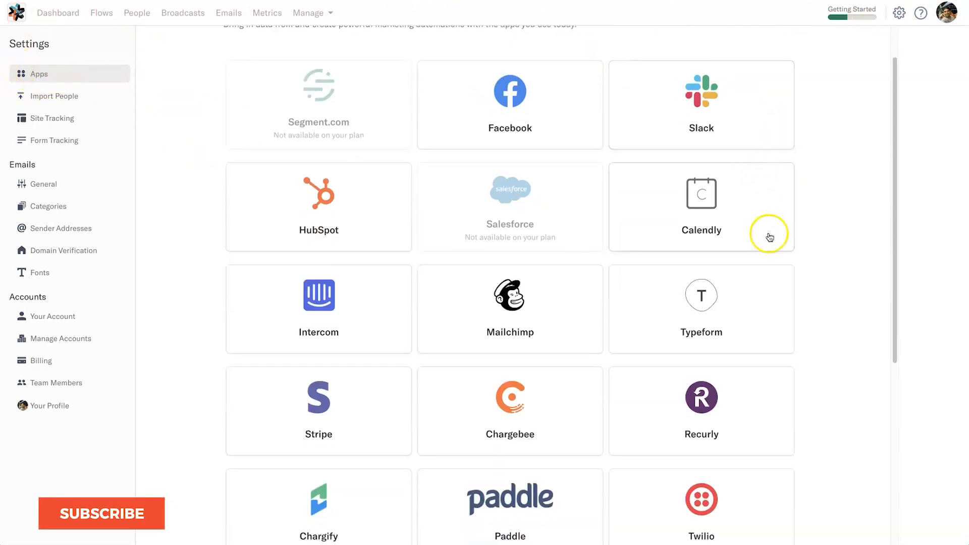
scroll(768, 240, "down", 5)
scroll(775, 232, "up", 6)
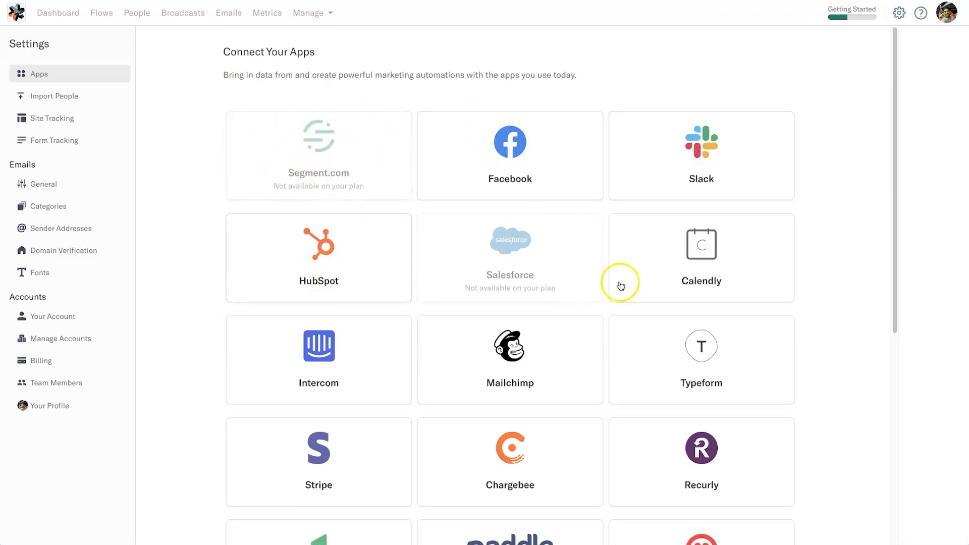
scroll(621, 281, "down", 4)
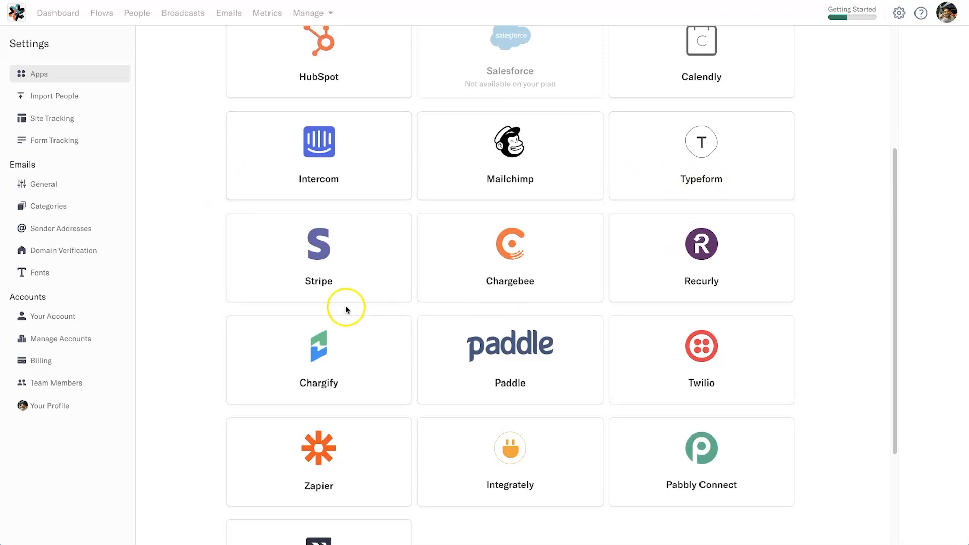
scroll(452, 411, "down", 2)
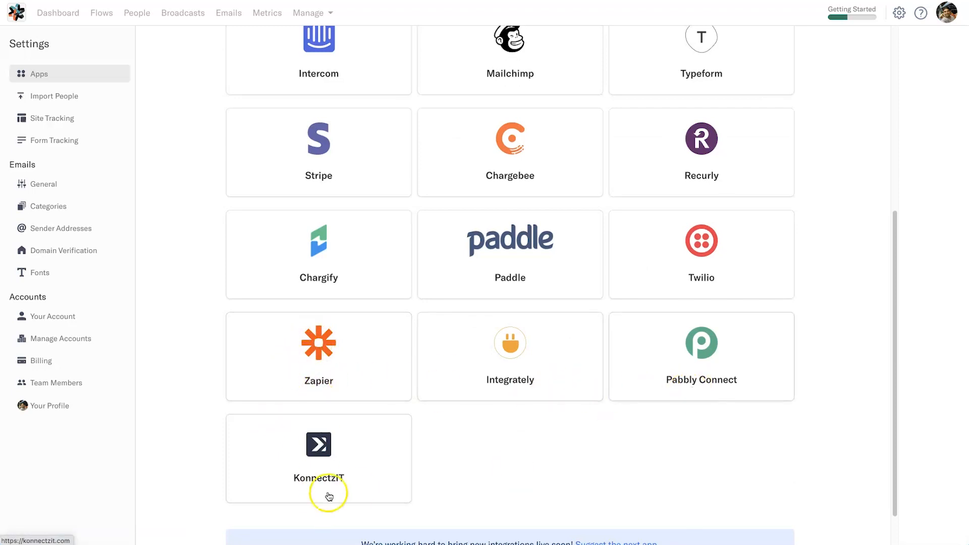
scroll(433, 474, "down", 3)
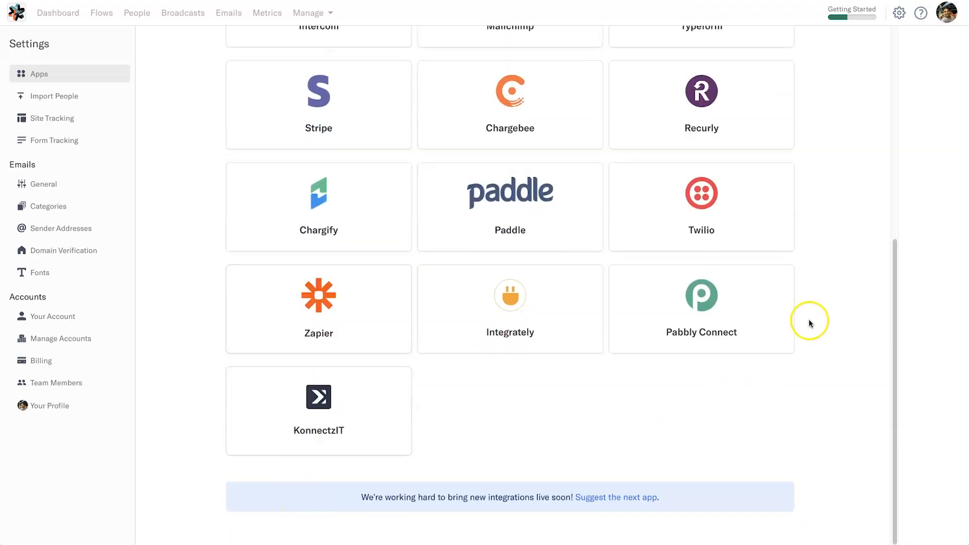
scroll(732, 343, "up", 10)
scroll(328, 192, "down", 7)
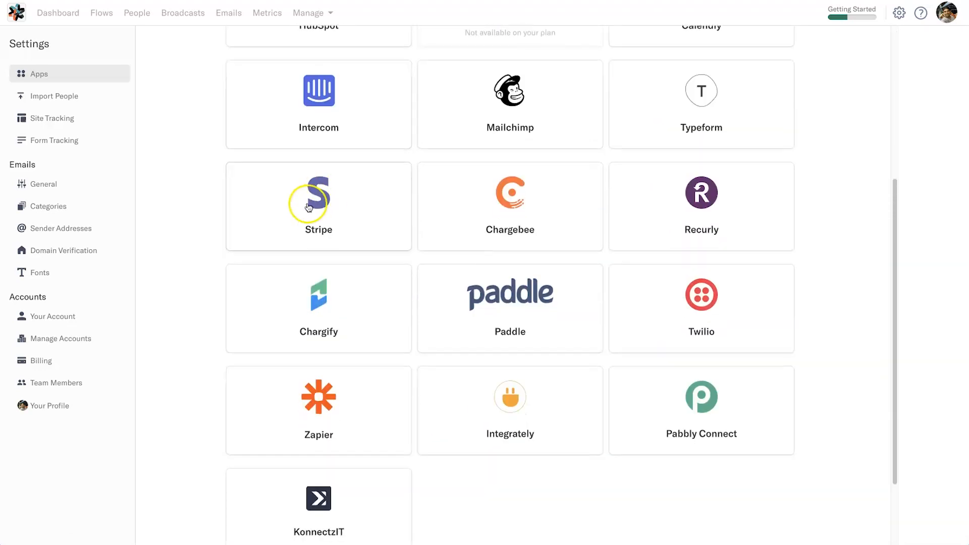
scroll(736, 393, "up", 2)
scroll(735, 393, "up", 5)
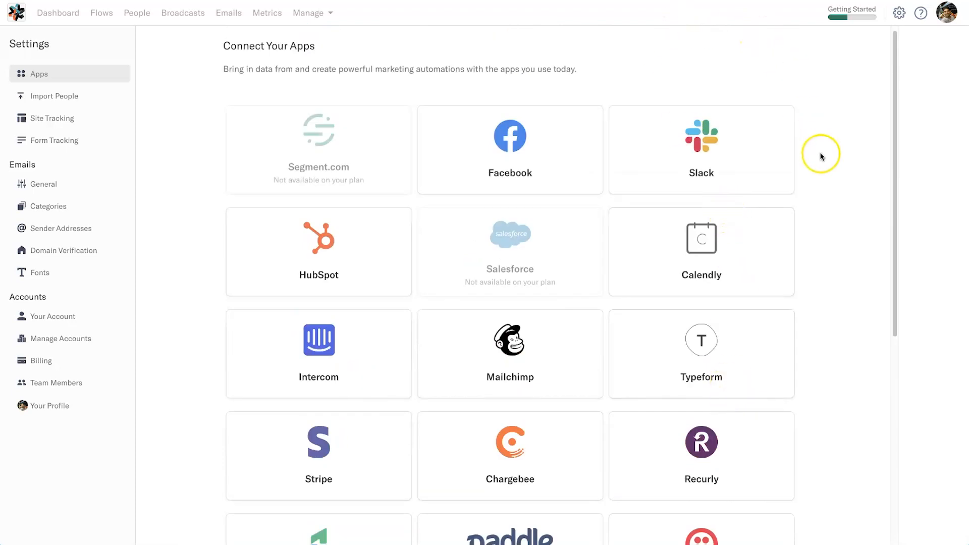
scroll(820, 156, "down", 1)
scroll(829, 268, "down", 1)
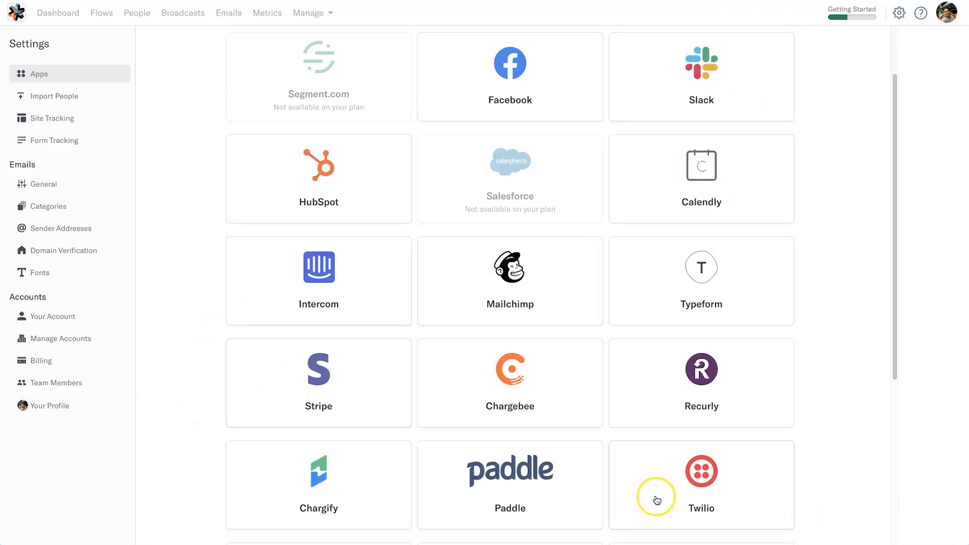
scroll(850, 407, "down", 5)
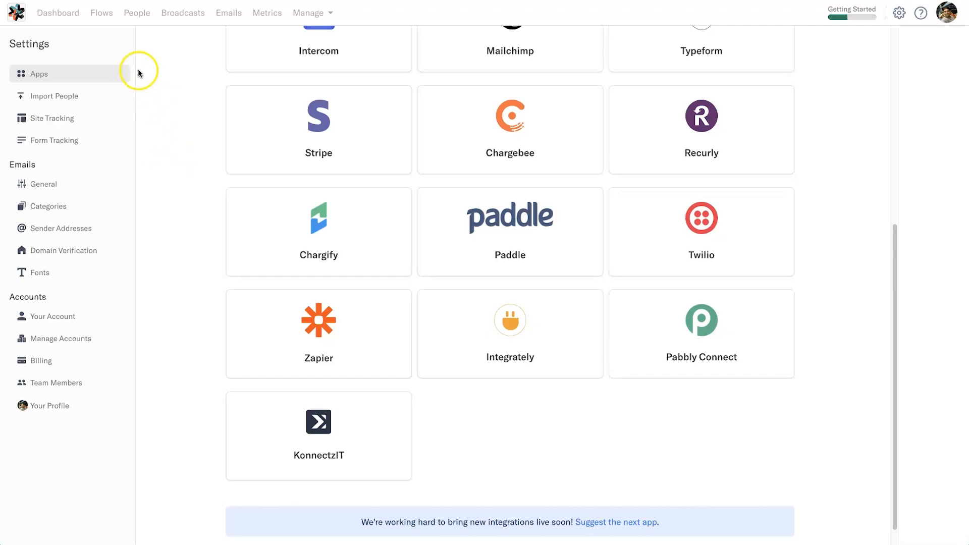
Step: Create a new flow in Encharge from the blank template after checking the available flow templates
left_click(96, 13)
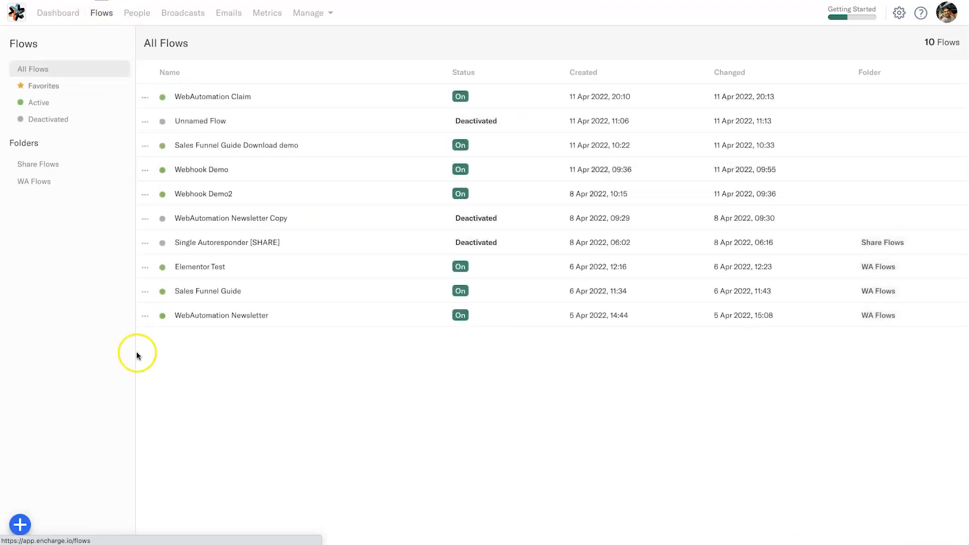
left_click(23, 524)
left_click(54, 469)
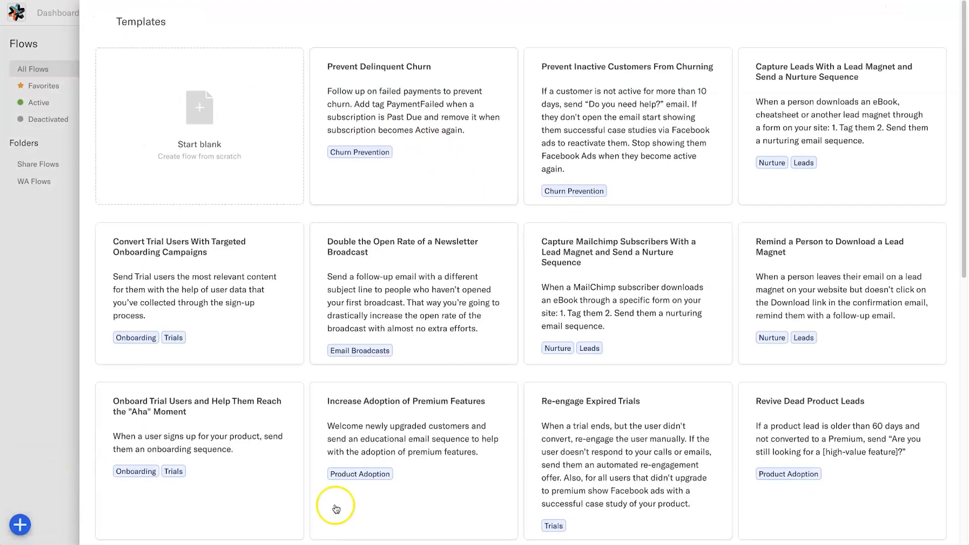
scroll(546, 346, "down", 10)
scroll(126, 419, "up", 10)
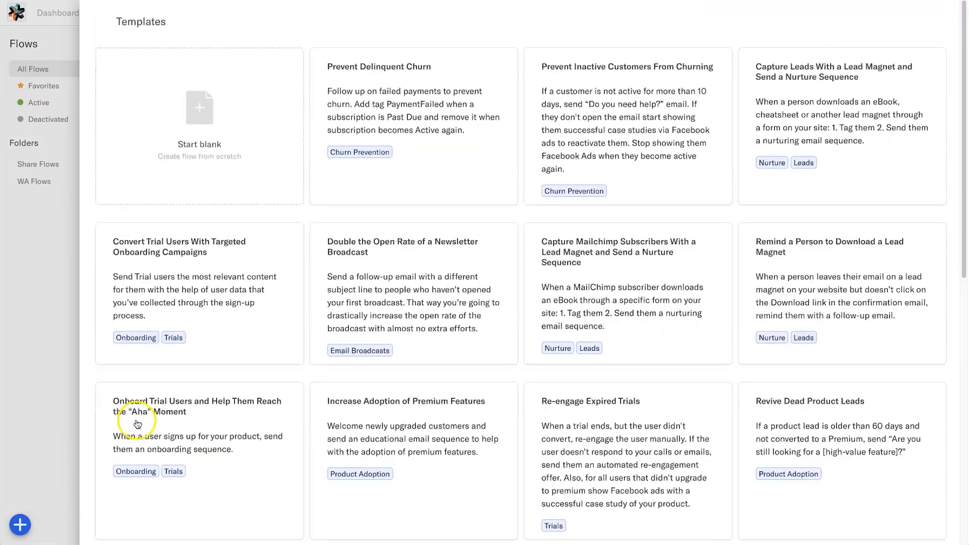
left_click(272, 128)
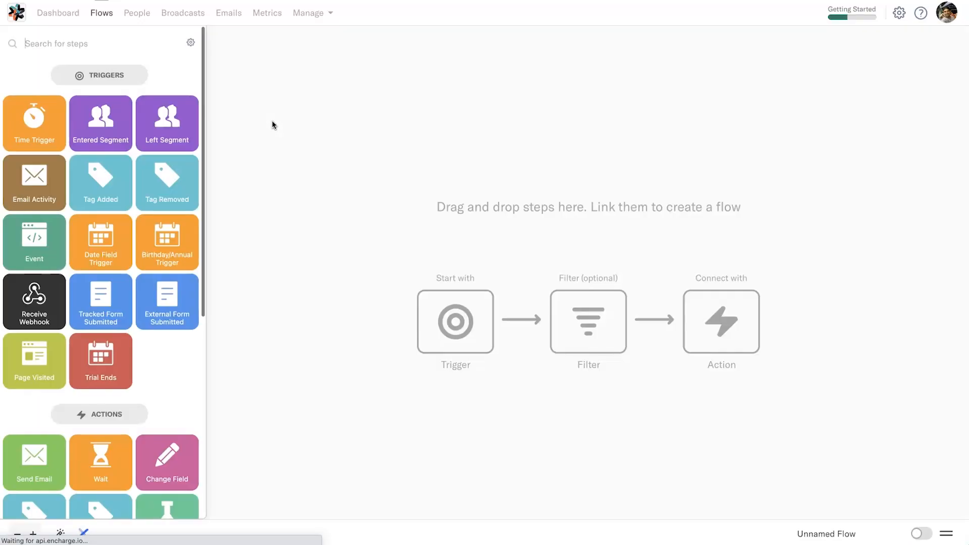
left_click(272, 144)
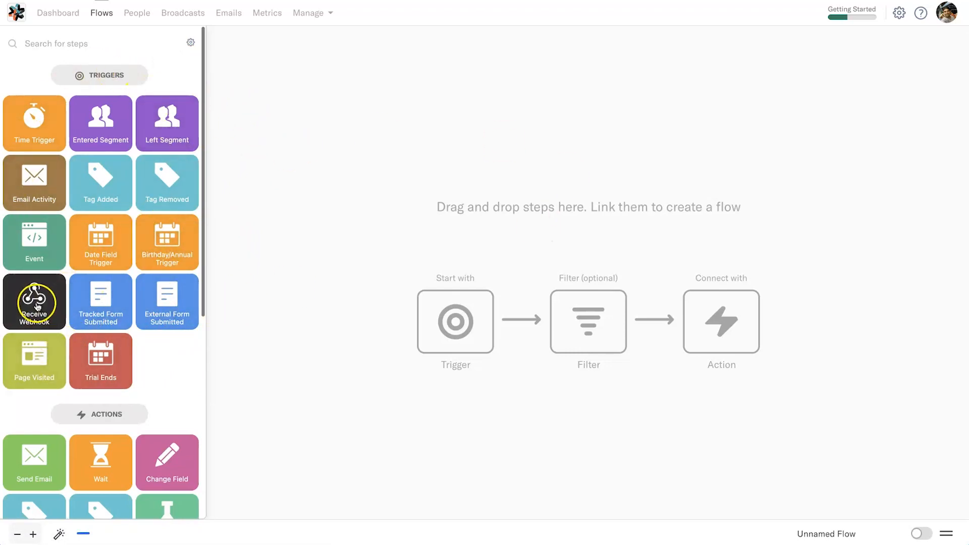
left_click_drag(80, 309, 227, 216)
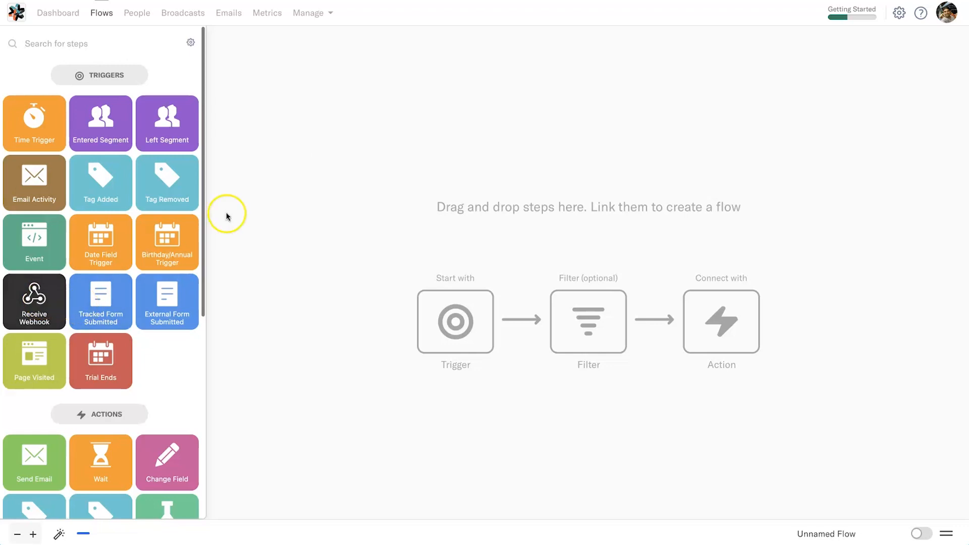
left_click_drag(33, 298, 443, 134)
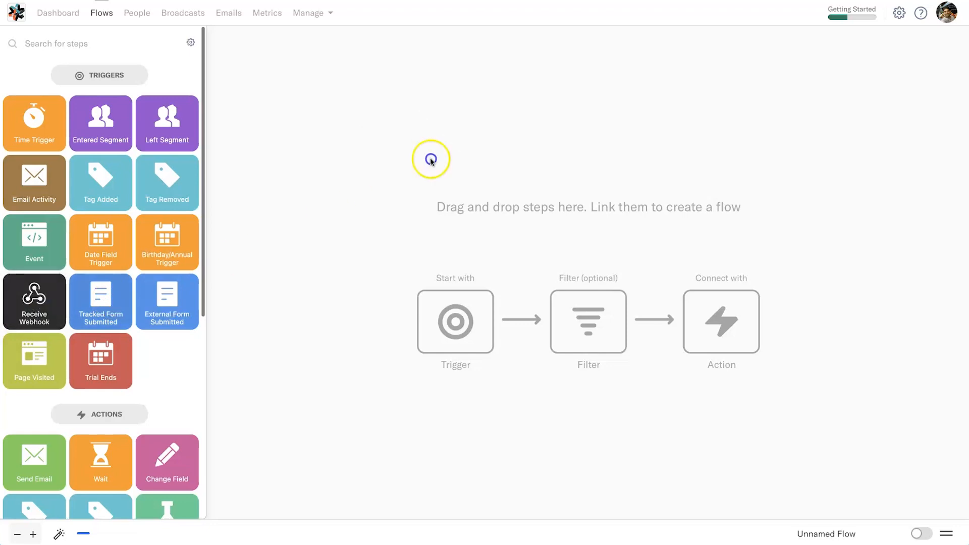
left_click_drag(126, 294, 146, 301)
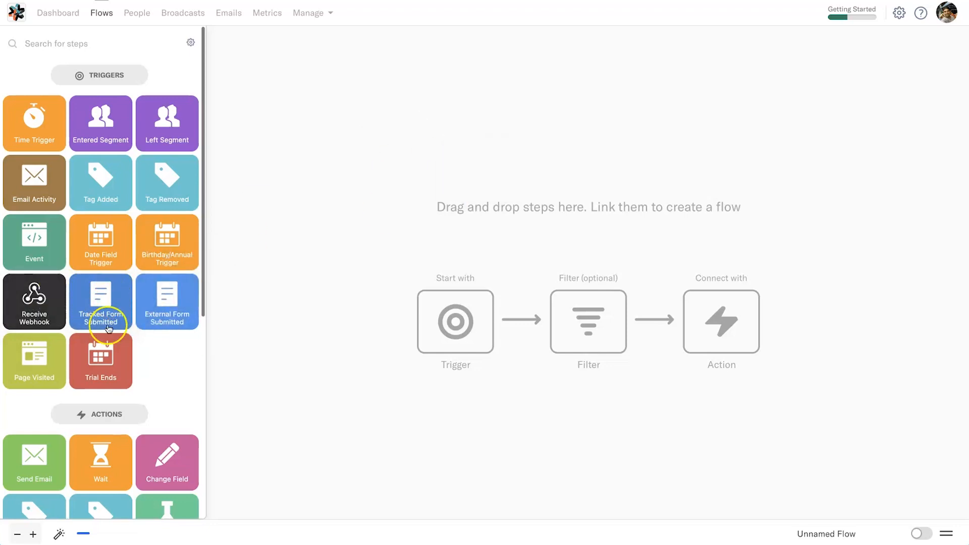
Step: Add an External Form Submitted trigger to the empty flow and set its form source to Elementor
left_click_drag(160, 300, 517, 166)
left_click(540, 182)
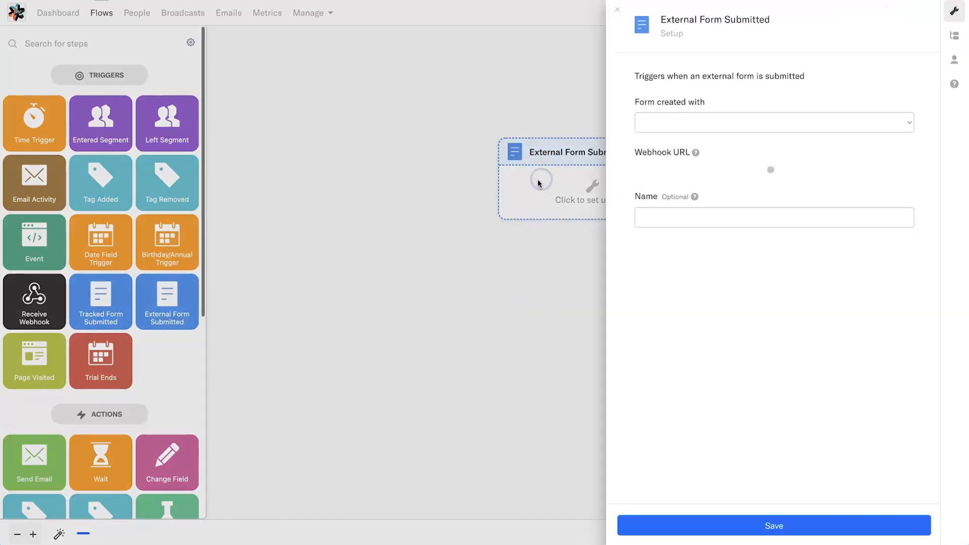
left_click(915, 123)
scroll(724, 316, "down", 5)
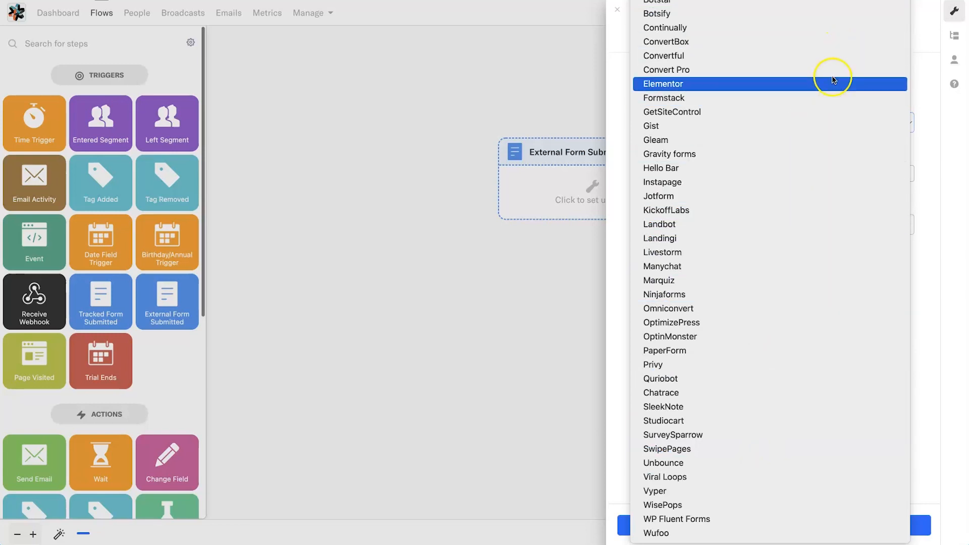
left_click(844, 84)
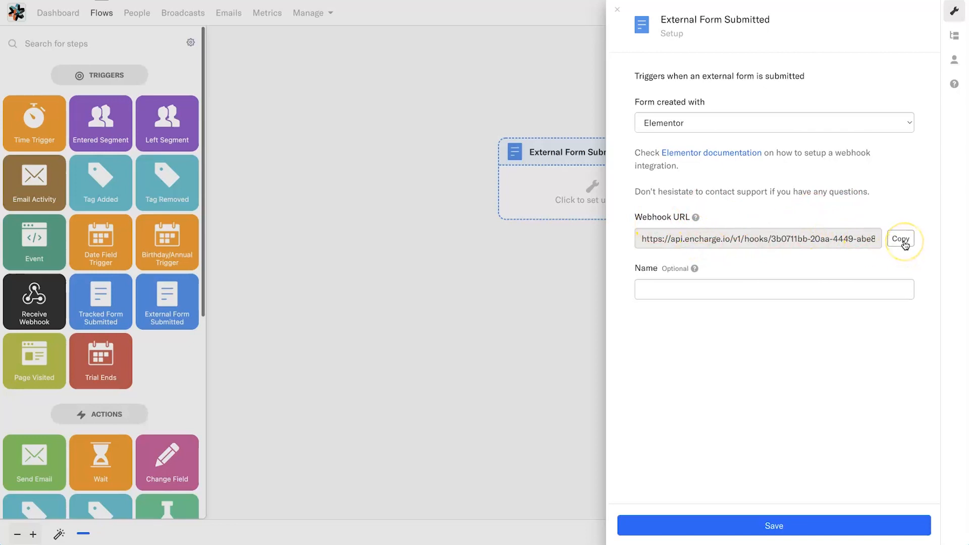
Step: Copy the trigger's webhook URL and save its setup with a name beginning "Elementor Demo Integ"
mouse_move(688, 221)
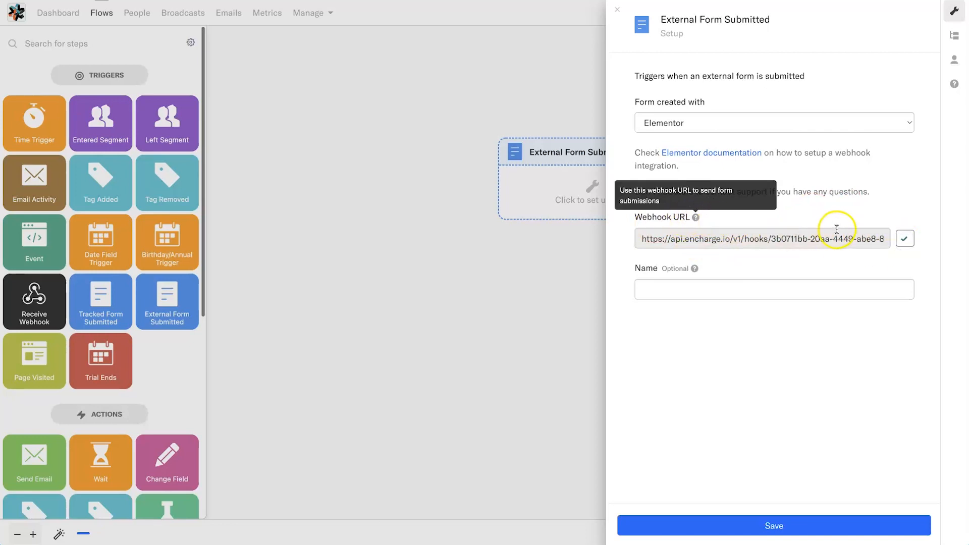
left_click(794, 281)
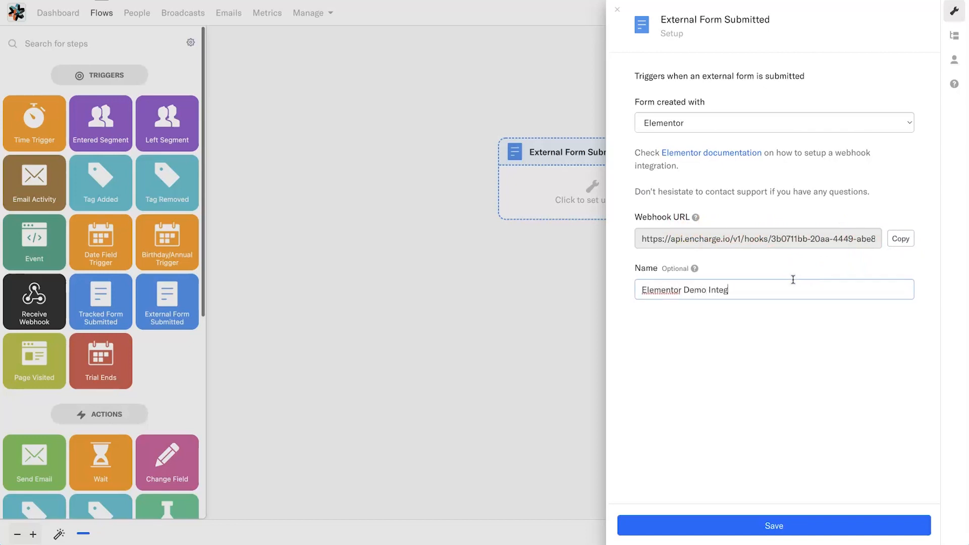
left_click(816, 523)
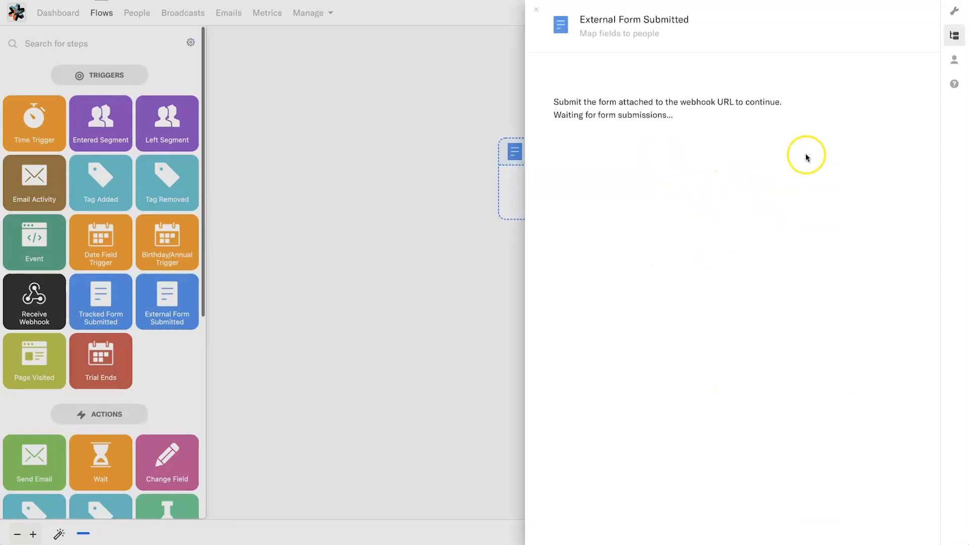
left_click_drag(650, 115, 737, 103)
left_click(737, 104)
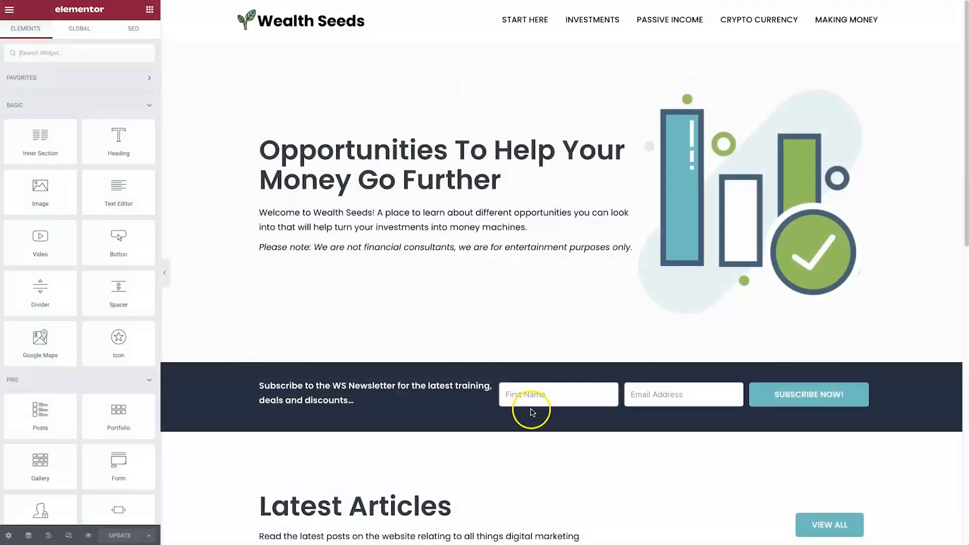
Step: Edit the WS Newsletter form and re-add Webhook as its only action after submit
right_click(621, 399)
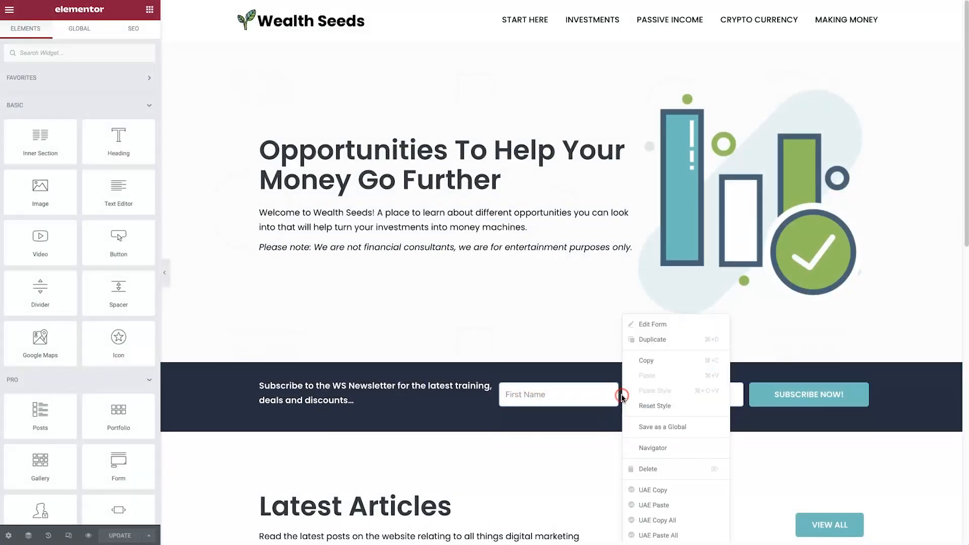
left_click(640, 324)
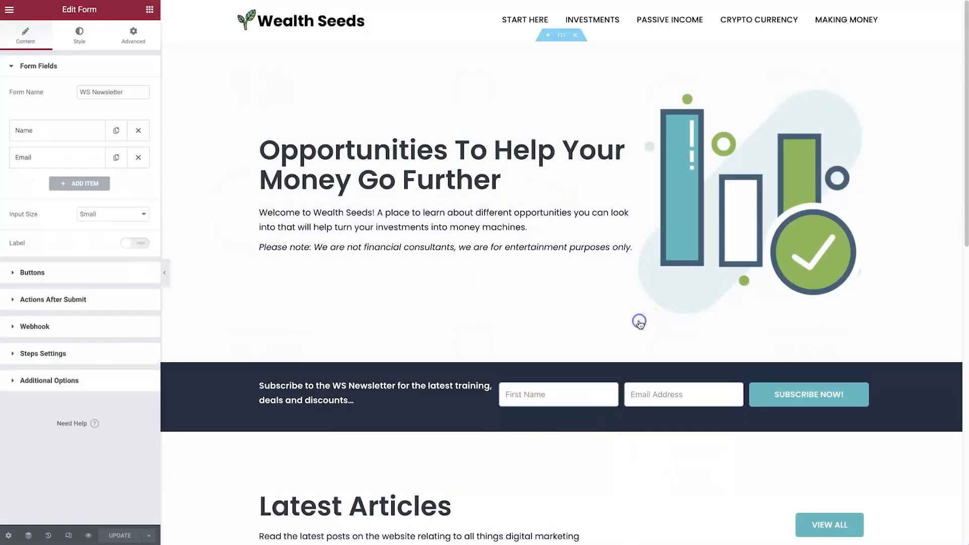
left_click(78, 299)
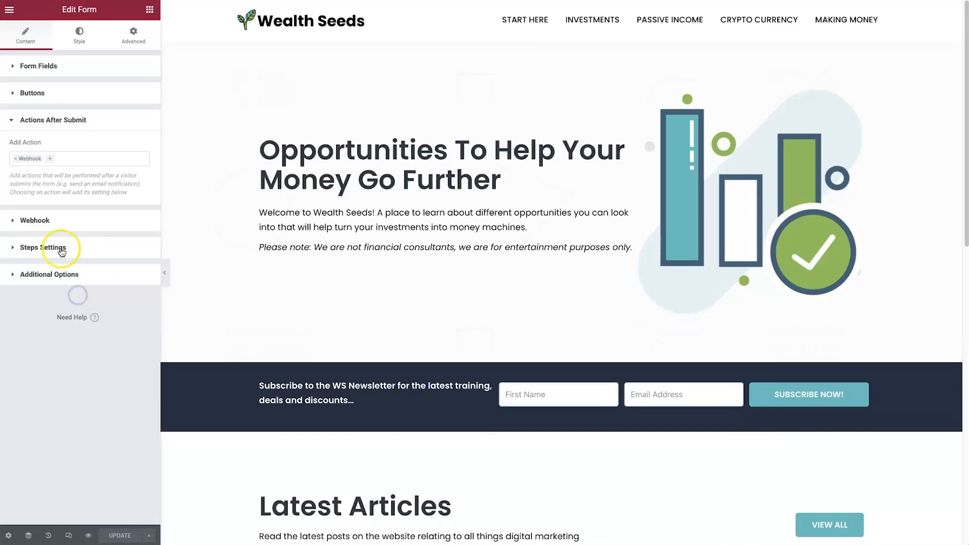
left_click(15, 161)
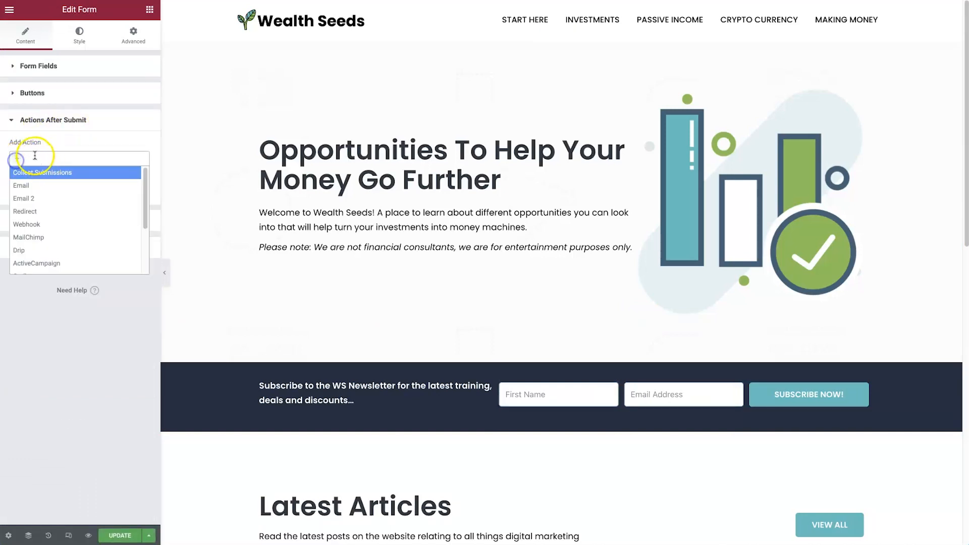
left_click(75, 147)
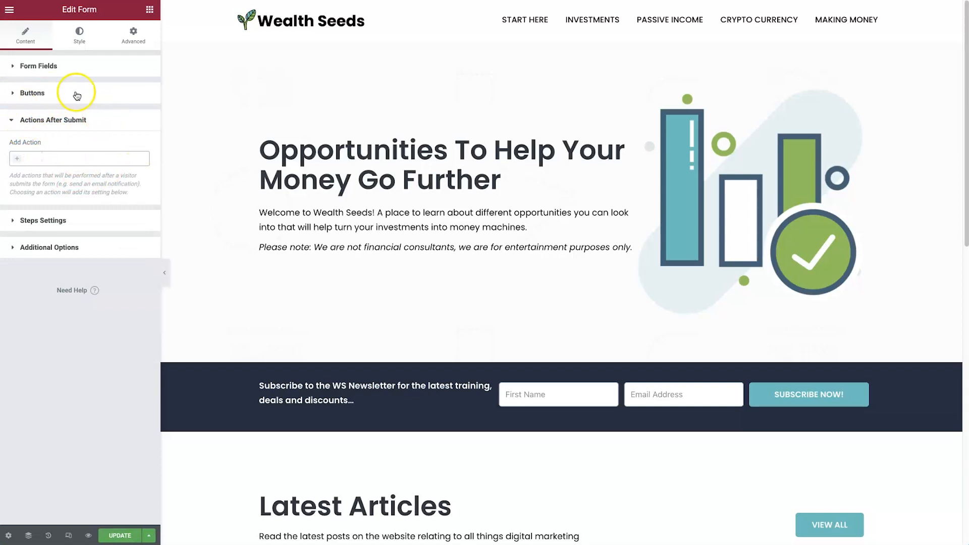
left_click(19, 162)
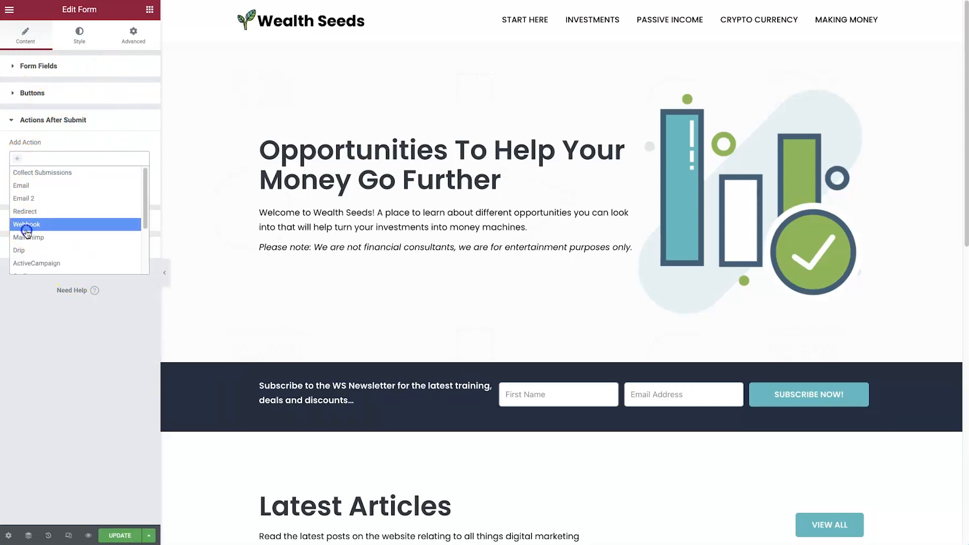
left_click(28, 231)
Step: Paste the webhook URL copied from Encharge as the form's Webhook URL
left_click(68, 221)
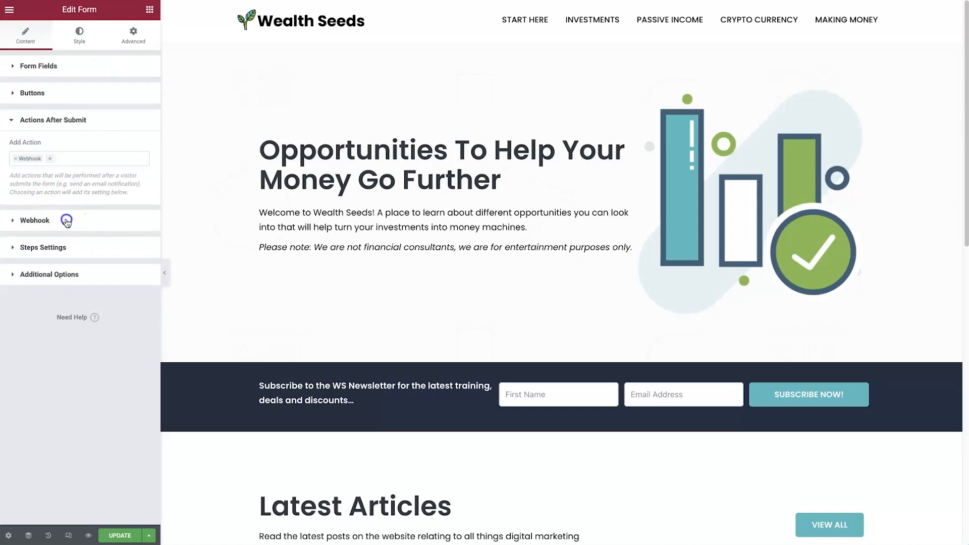
left_click(59, 193)
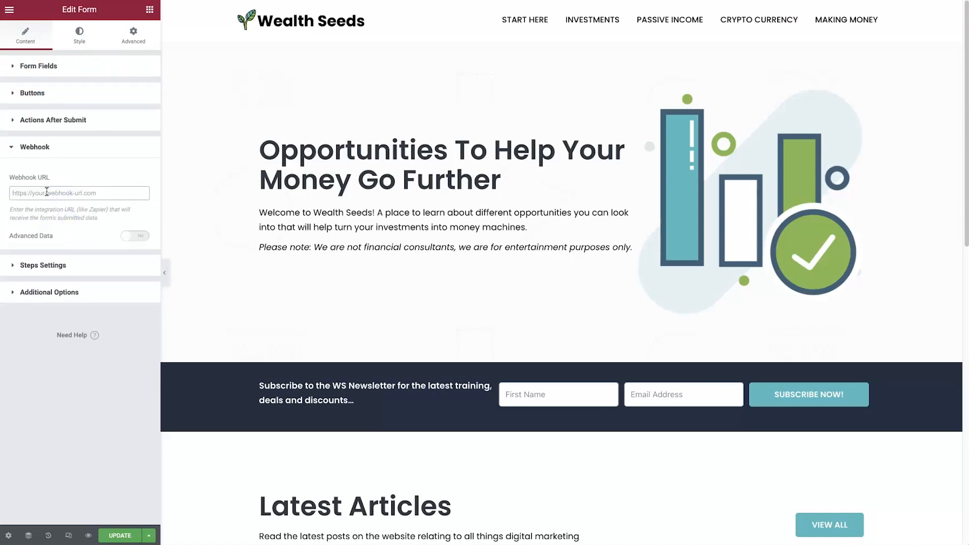
right_click(32, 189)
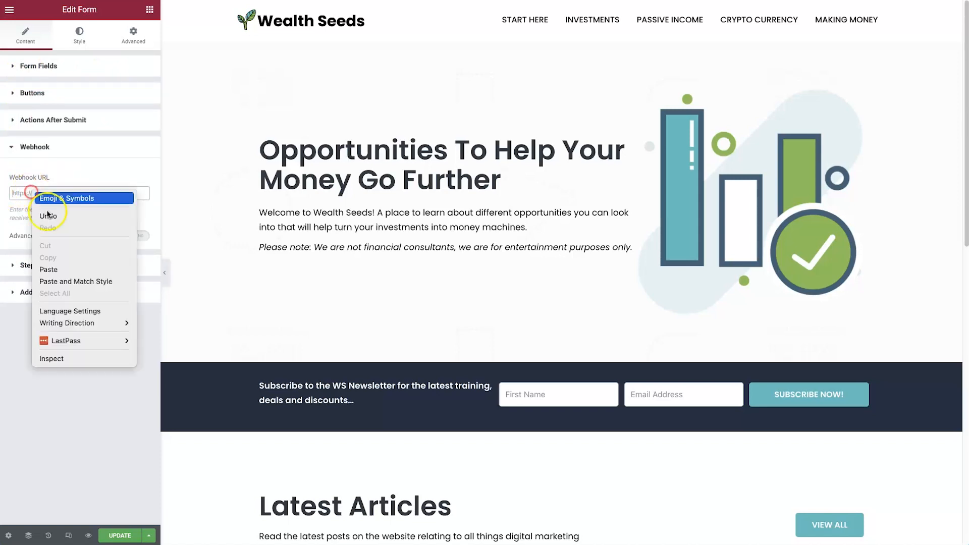
left_click(68, 268)
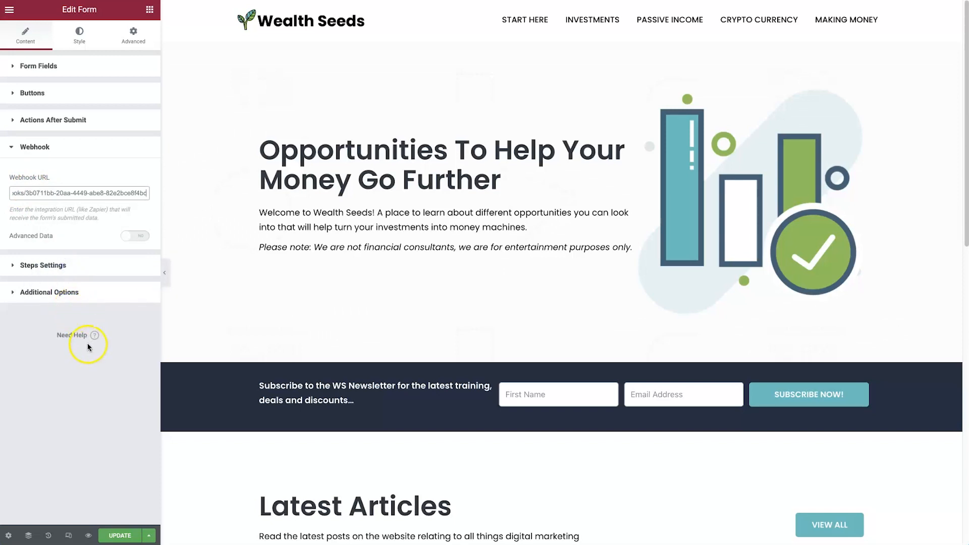
Step: Check the form's name and field list, and update the page
left_click(61, 68)
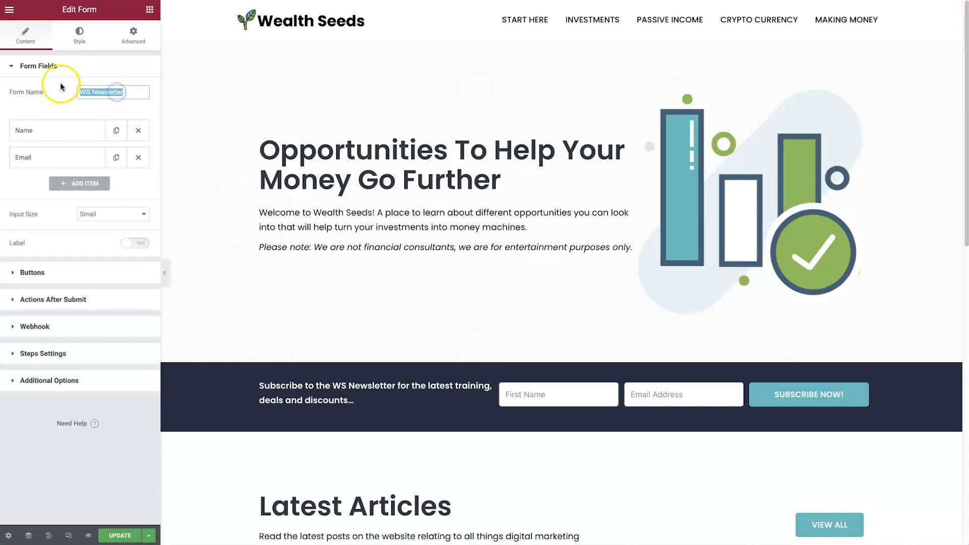
left_click(96, 75)
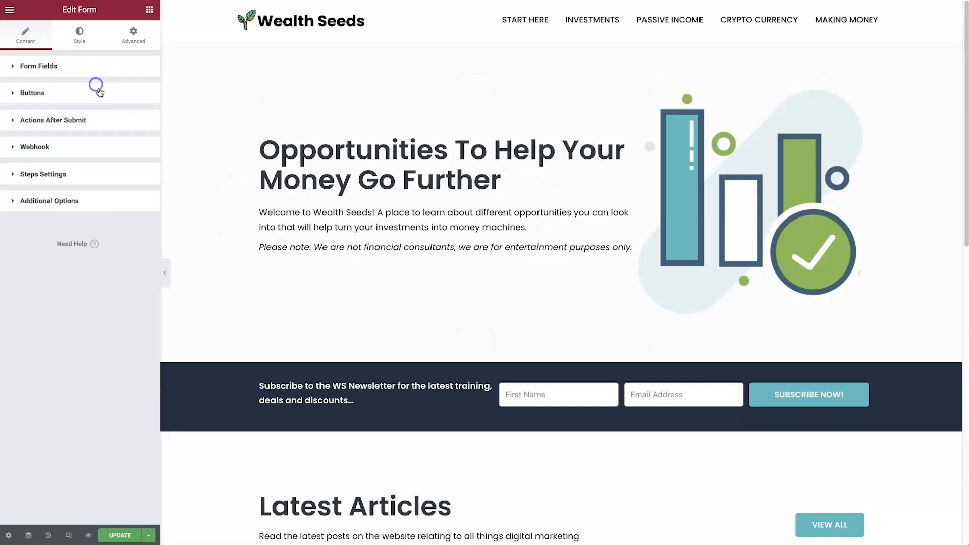
left_click(98, 74)
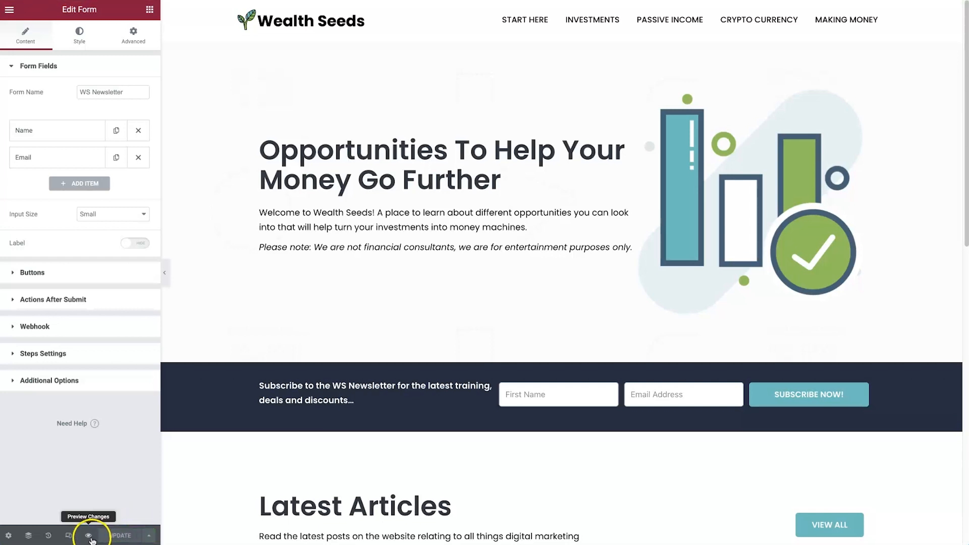
Step: Preview the updated page and submit its newsletter form with a test first name and e-mail address
left_click(90, 536)
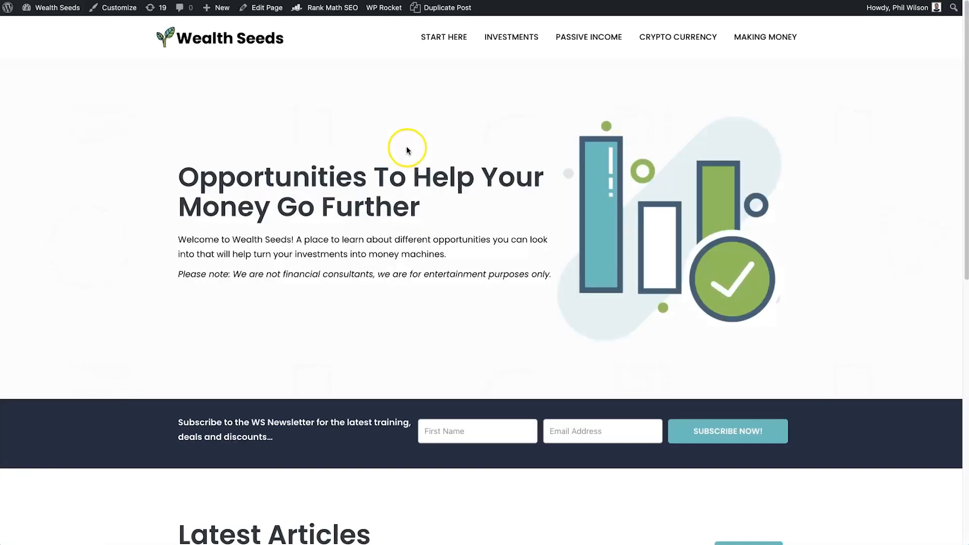
left_click(488, 434)
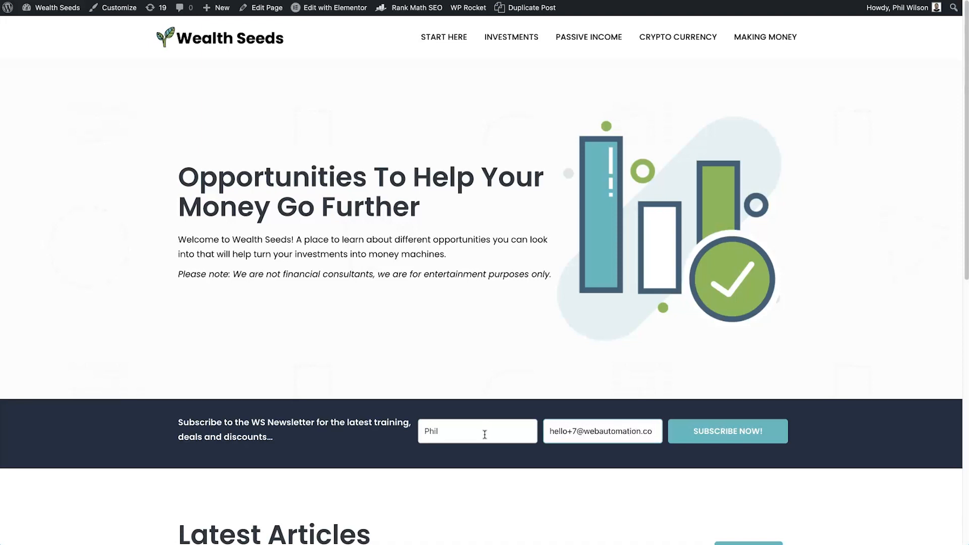
left_click(737, 431)
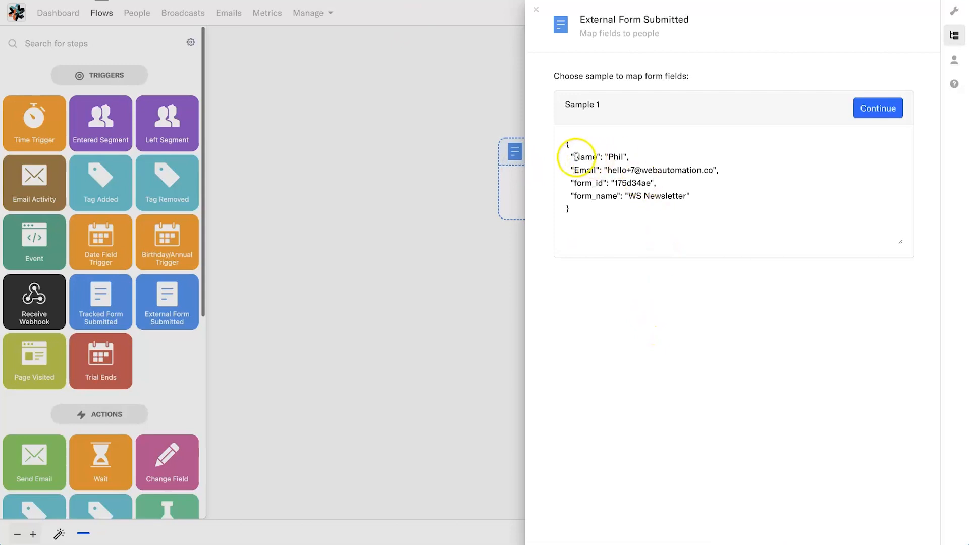
Step: Switch to Encharge, review the test submission received by the trigger, and open the mapping of its fields to people
left_click_drag(577, 157, 659, 158)
left_click(659, 158)
left_click_drag(582, 170, 569, 198)
left_click(727, 172)
left_click(584, 188)
left_click(710, 200)
left_click(568, 202)
left_click(884, 107)
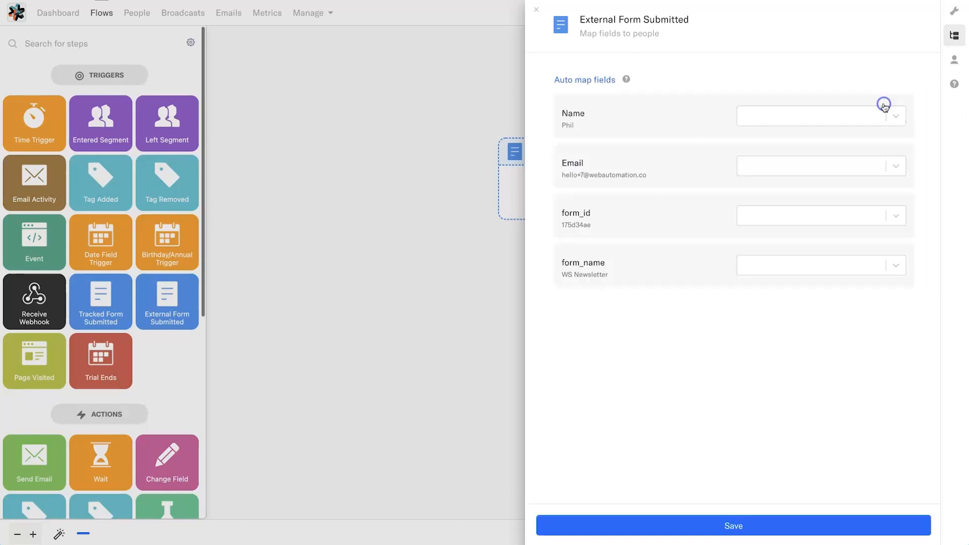
Step: Auto map the form fields to people and change the Name field's mapping to First Name
left_click(818, 116)
left_click(634, 128)
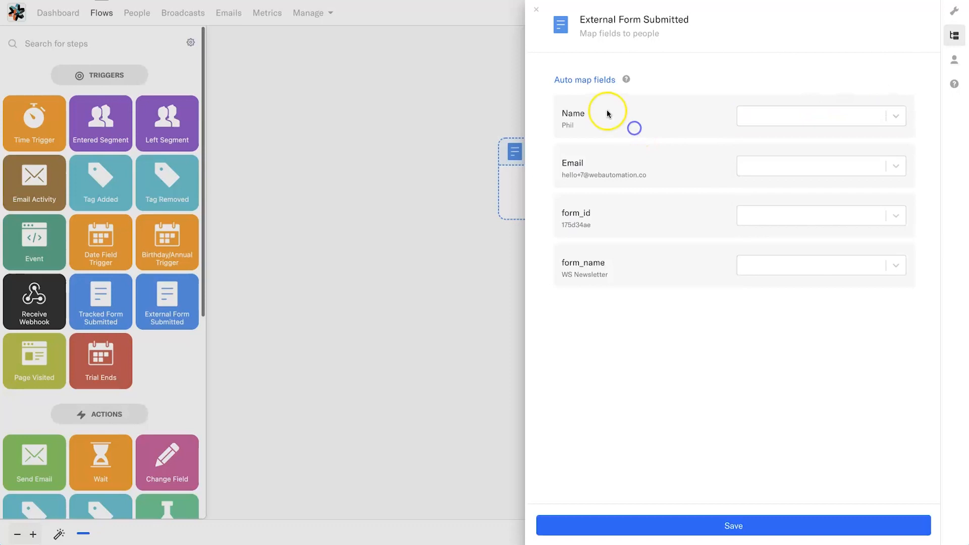
left_click(595, 79)
left_click(818, 116)
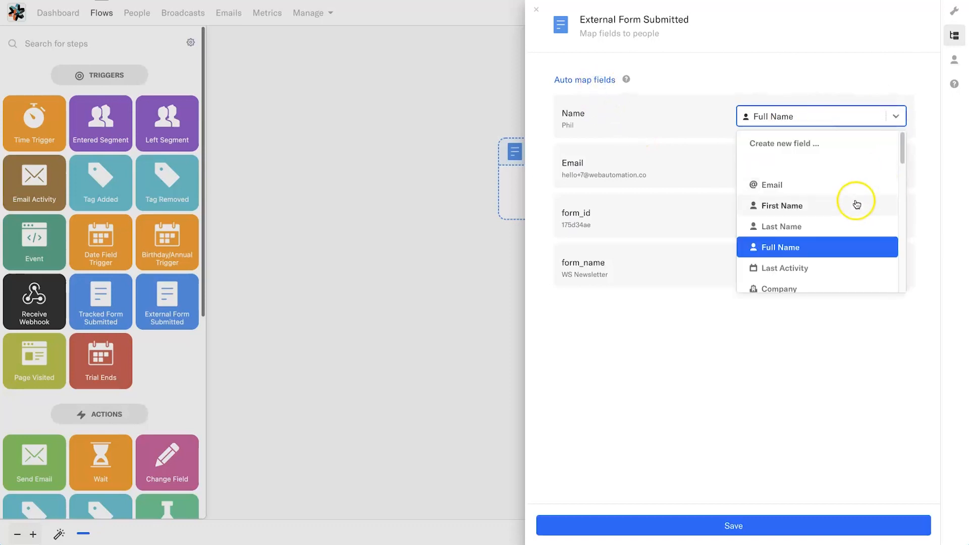
left_click(791, 205)
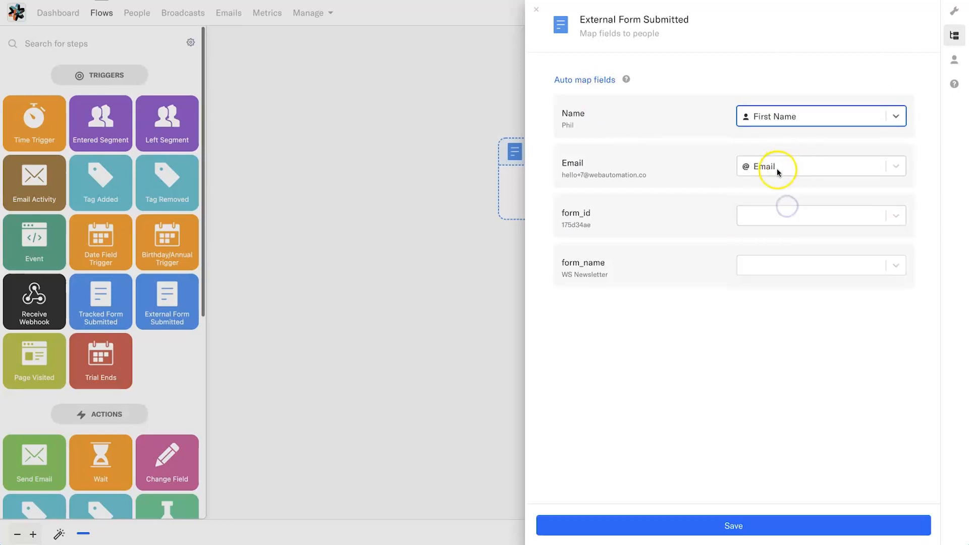
left_click(793, 271)
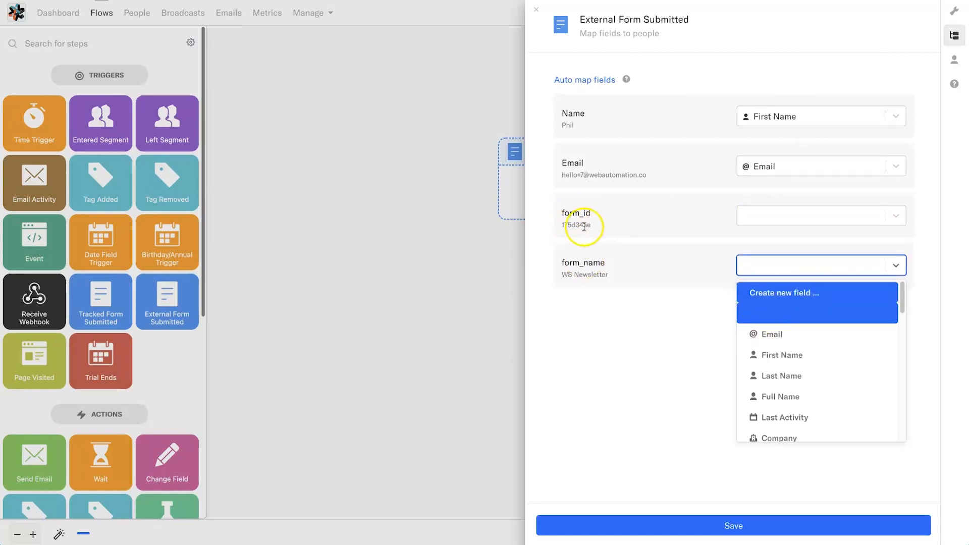
left_click_drag(599, 231, 565, 227)
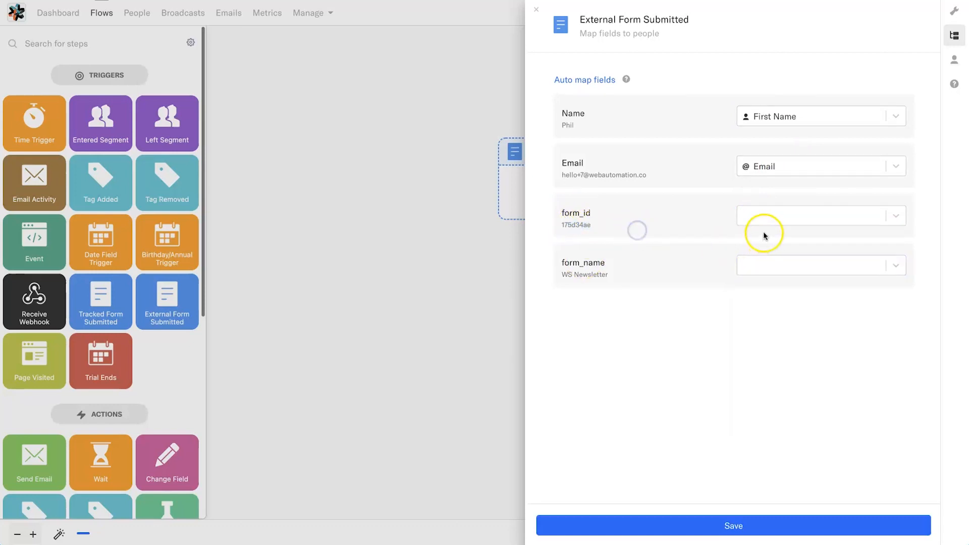
left_click(746, 216)
type("dsad")
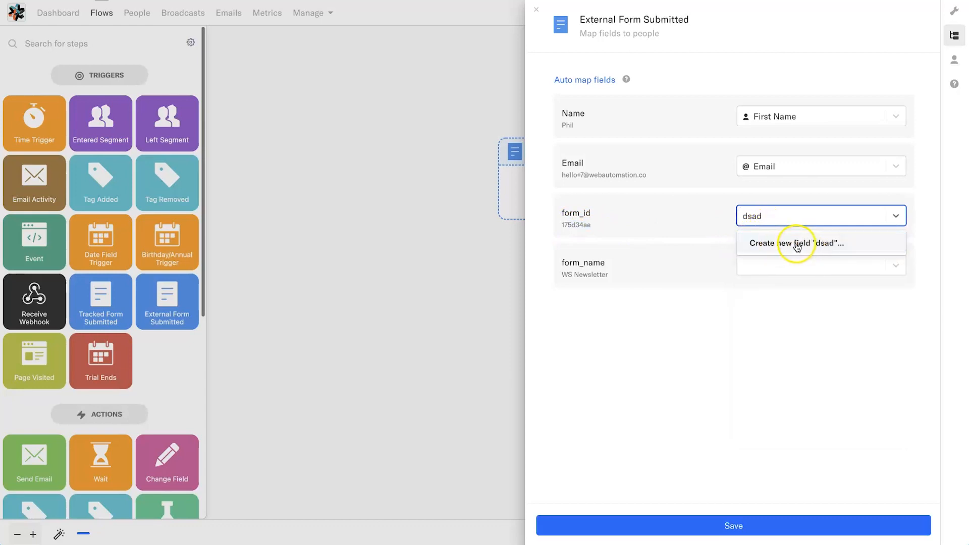
left_click(778, 218)
Step: Map form_name to the Subscribed Into field and save the trigger's field mapping
left_click(766, 258)
scroll(796, 359, "down", 10)
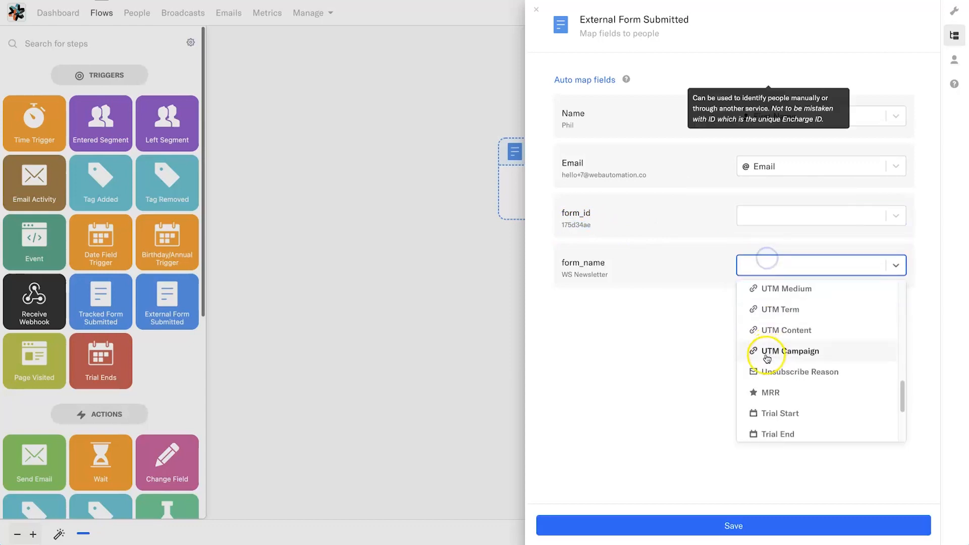
left_click(822, 389)
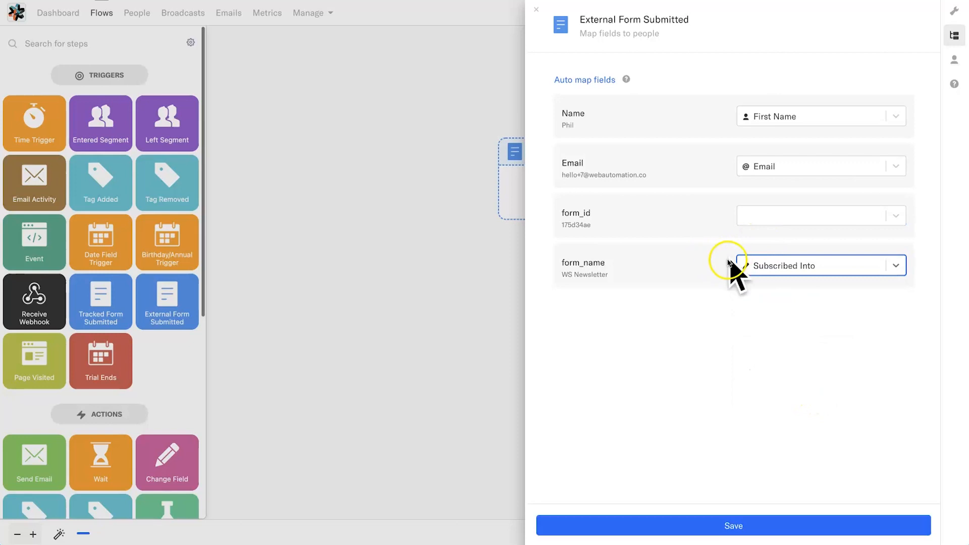
left_click_drag(609, 275, 557, 276)
left_click(660, 286)
left_click(737, 526)
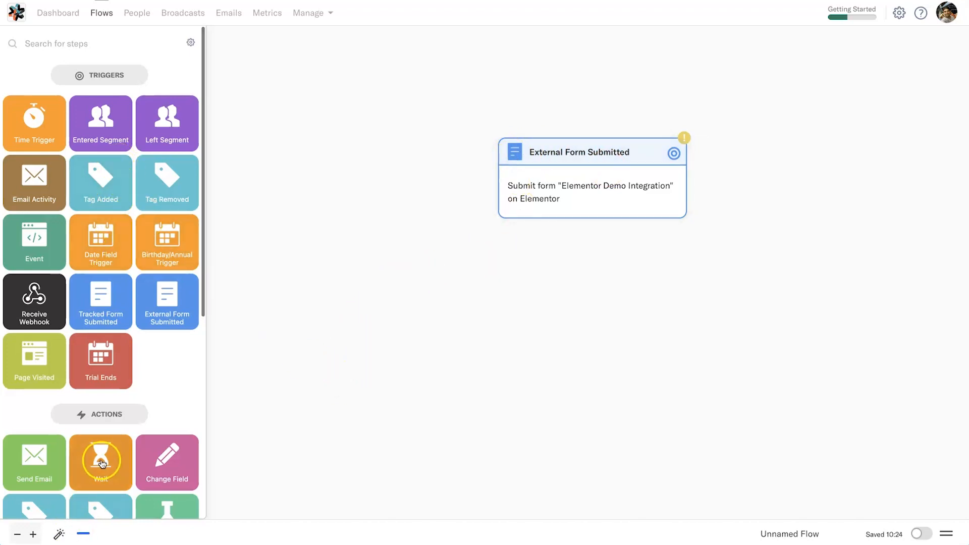
Step: Place an Add Tag action below the External Form Submitted trigger and connect the trigger to it
scroll(101, 462, "down", 1)
left_click_drag(43, 472, 519, 283)
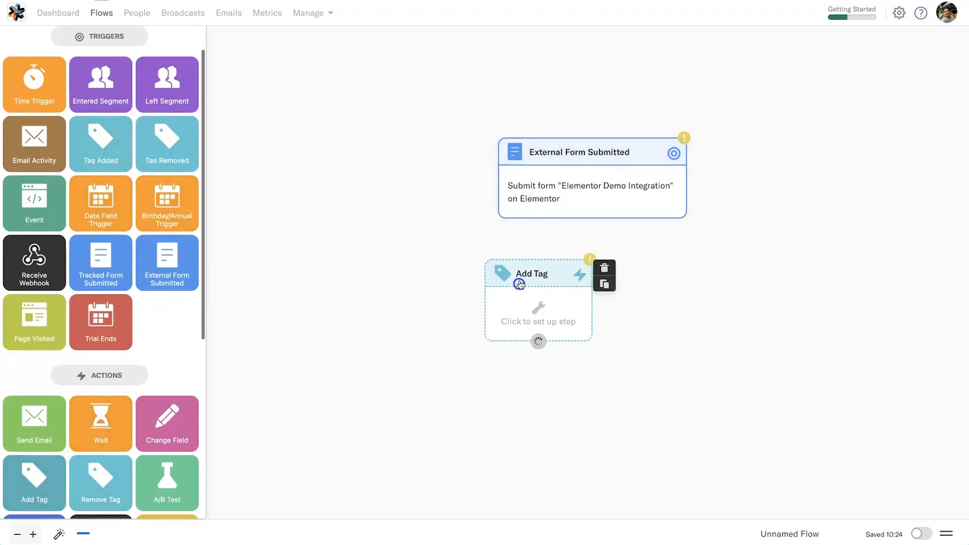
left_click_drag(593, 219, 549, 312)
Step: Set the Add Tag step to apply the existing WA Newsletter tag and save its setup
left_click(549, 312)
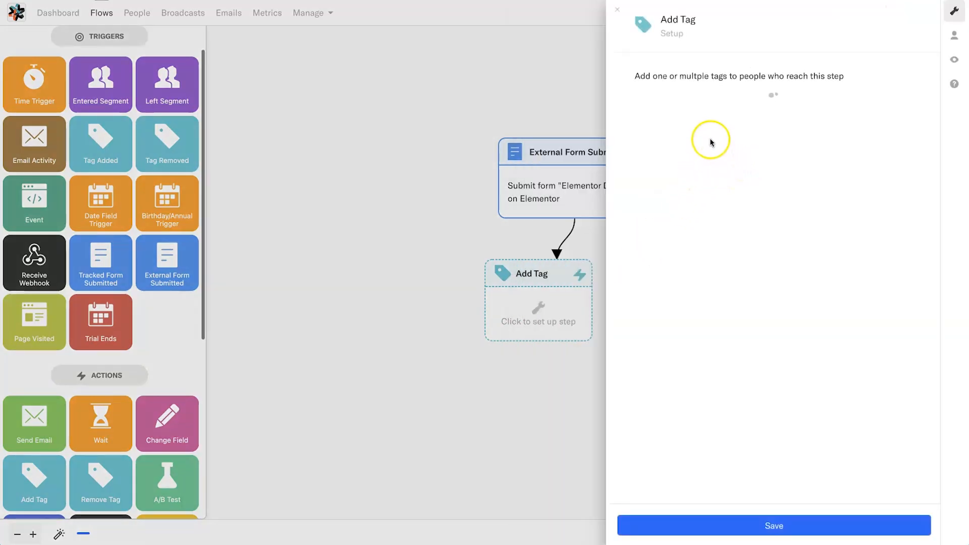
left_click(801, 125)
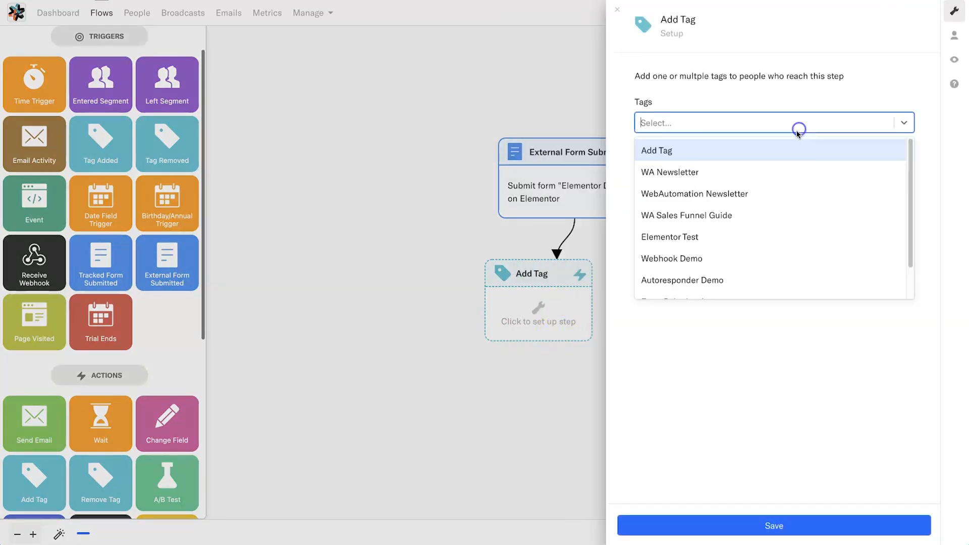
scroll(722, 247, "down", 2)
scroll(711, 202, "up", 2)
left_click(705, 117)
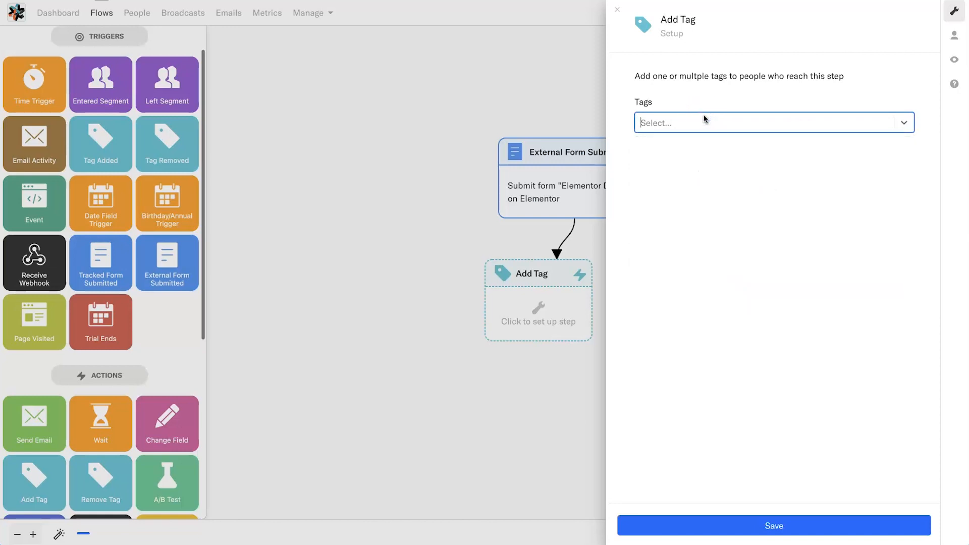
type("WSd")
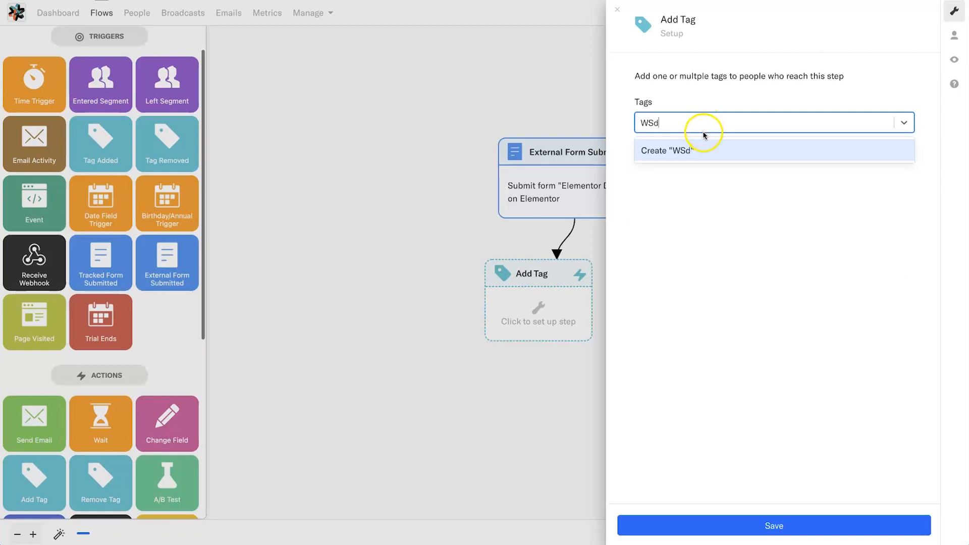
key("BackSpace")
key("BackSpace")
key("BackSpace")
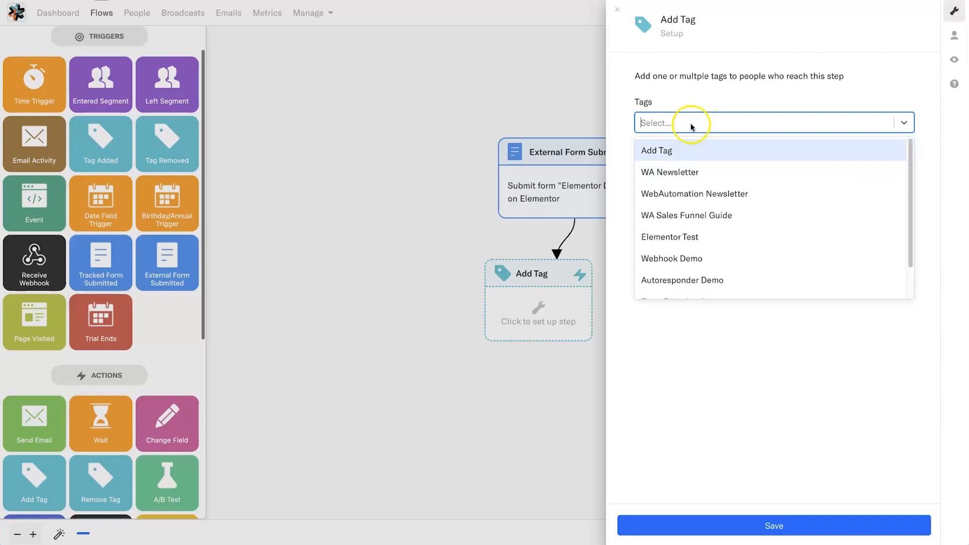
left_click(684, 172)
left_click(821, 526)
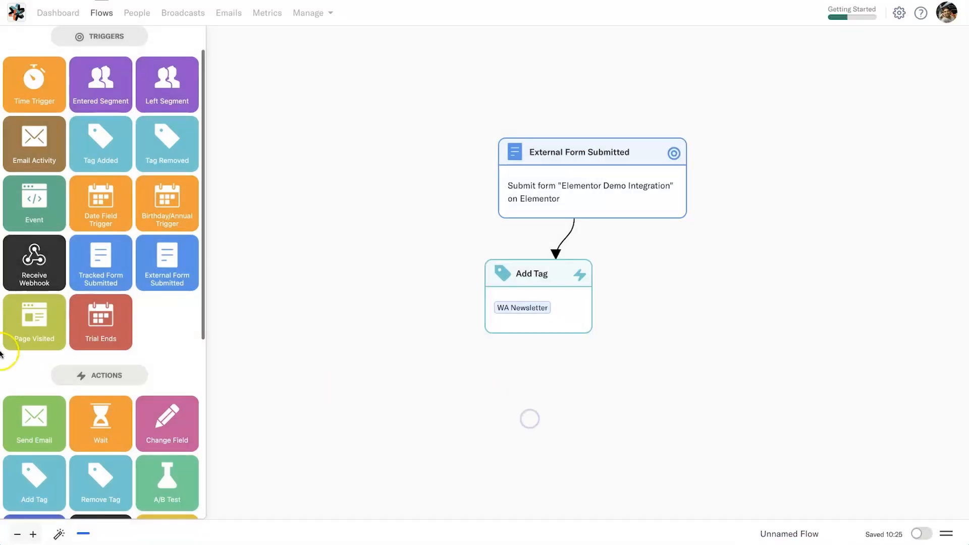
Step: Add a Send Email action beside the Add Tag step, connect the trigger to it, and open its setup
left_click_drag(34, 429, 685, 318)
left_click_drag(601, 217, 747, 287)
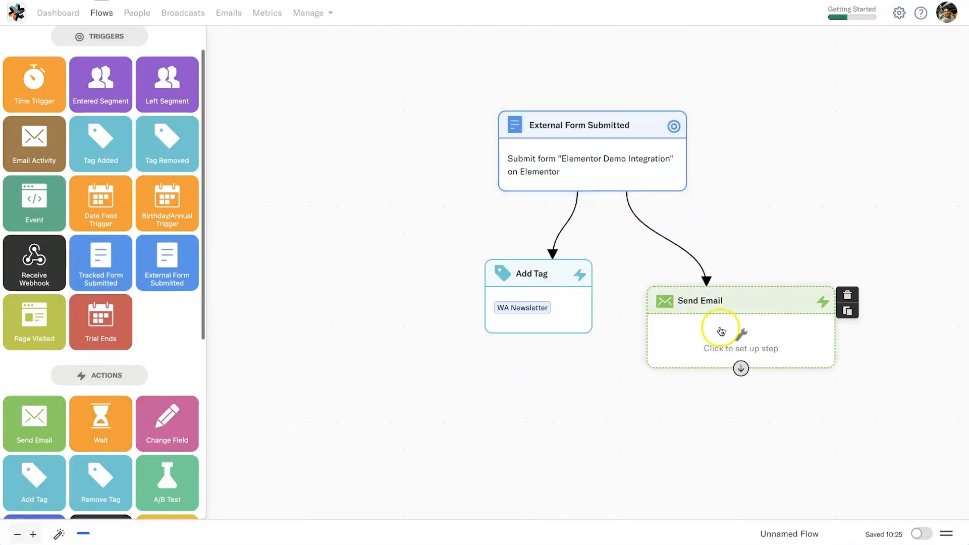
left_click(725, 331)
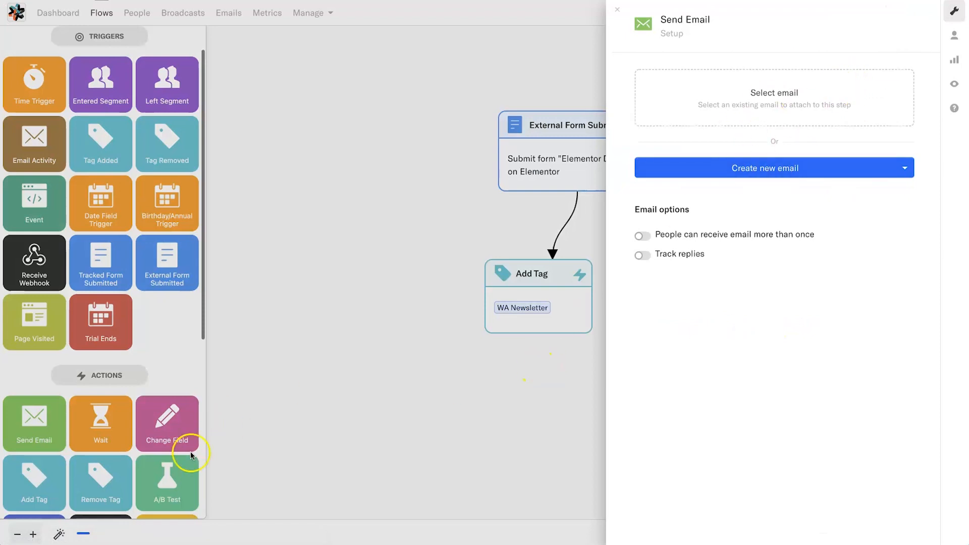
Step: Close the Send Email setup and make the step library show steps for all apps, not only connected ones
left_click(301, 446)
scroll(45, 444, "down", 6)
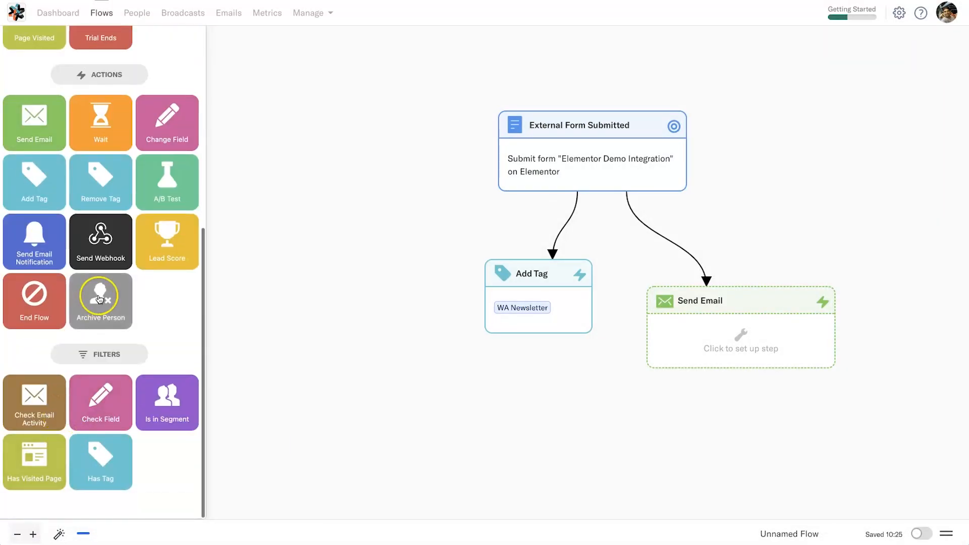
scroll(150, 103, "up", 7)
left_click(190, 43)
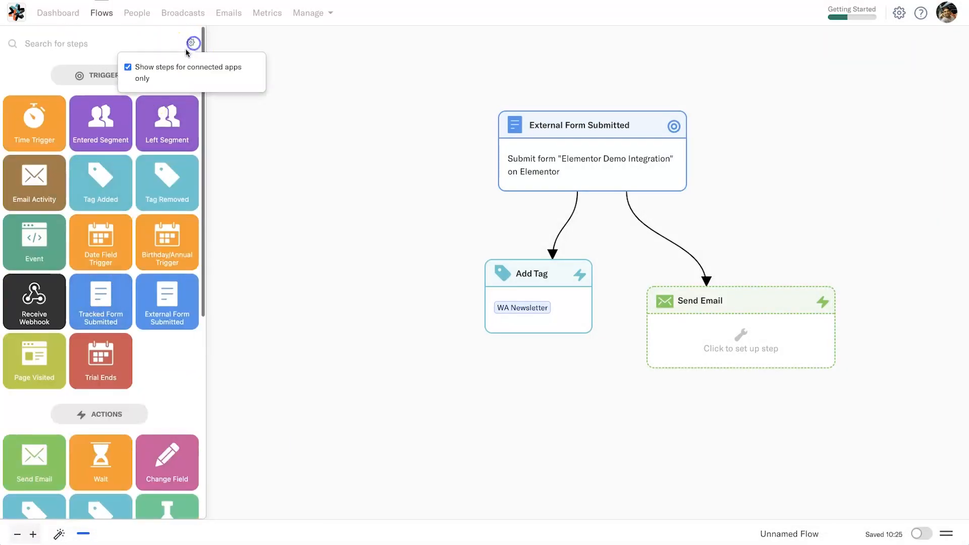
left_click(146, 75)
Step: Place a Send SMS action below Send Email and connect Send Email to it with the On delivered condition
scroll(187, 207, "down", 12)
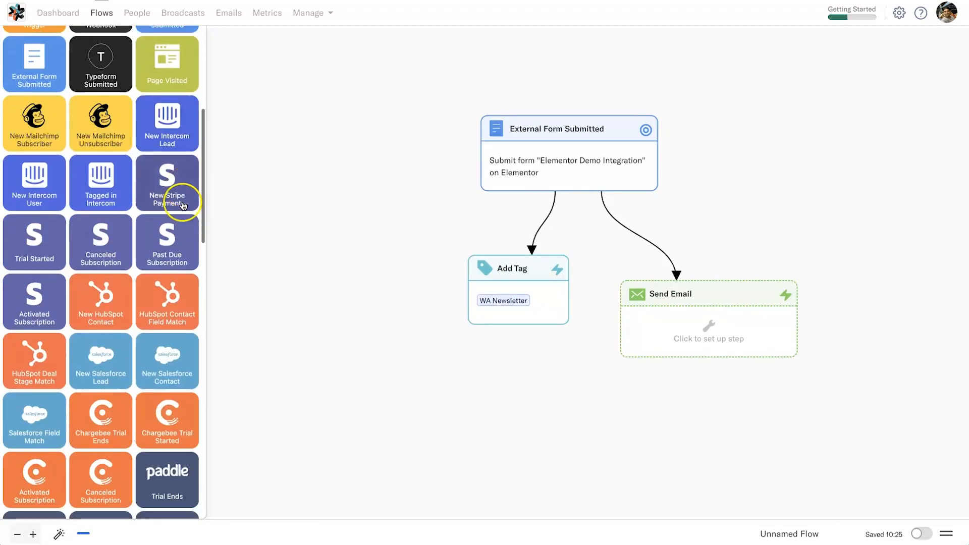
scroll(171, 233, "down", 9)
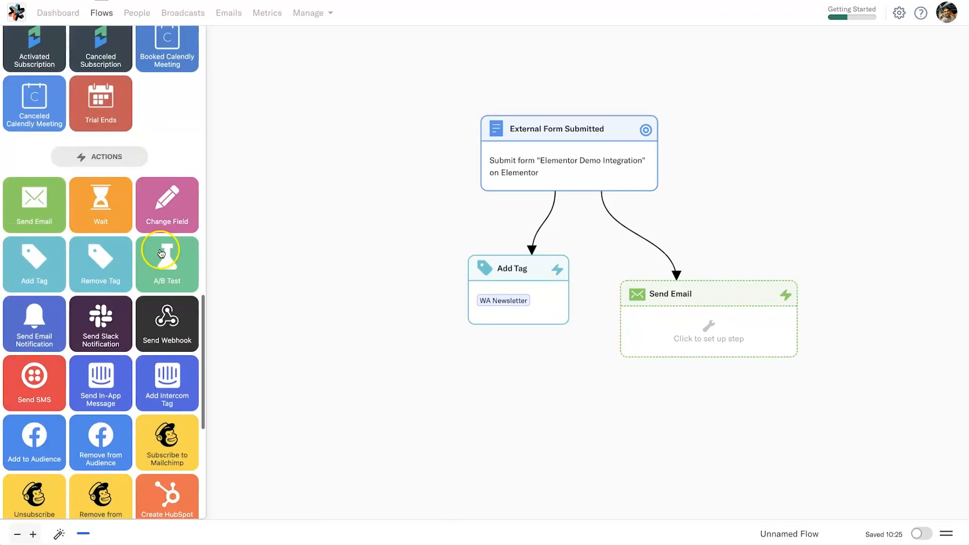
scroll(86, 262, "down", 1)
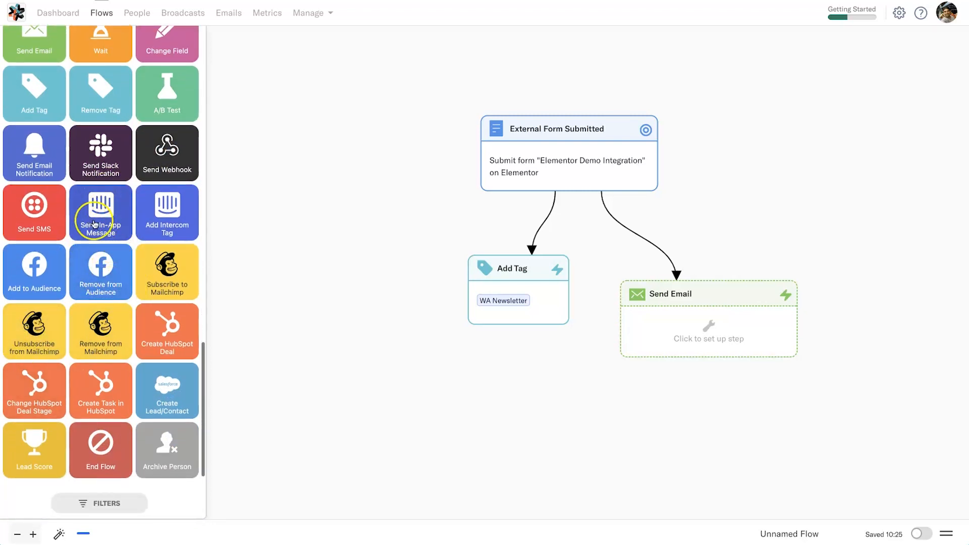
left_click_drag(29, 195, 644, 419)
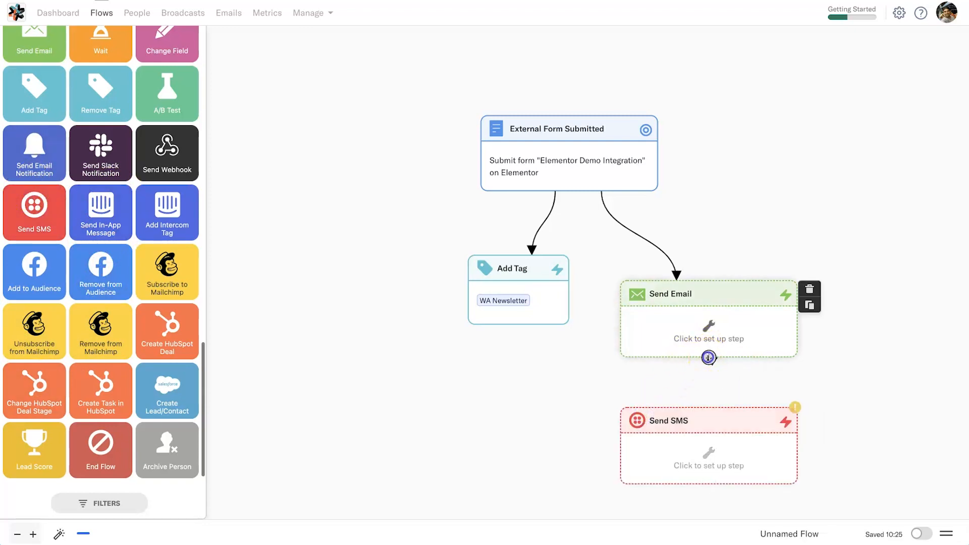
left_click_drag(709, 358, 706, 426)
left_click(651, 276)
left_click(671, 379)
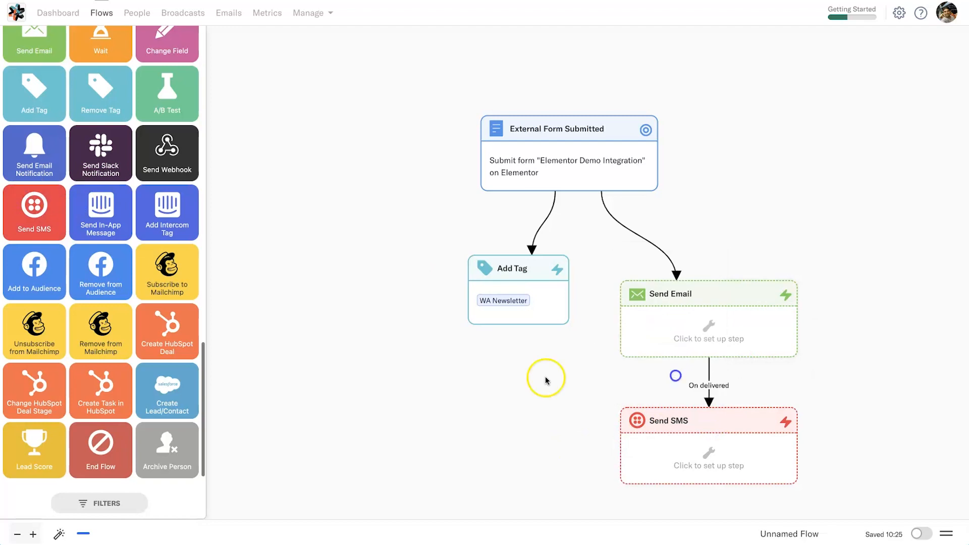
Step: Look through the available steps and undo the connection between Send Email and Send SMS
scroll(91, 384, "down", 5)
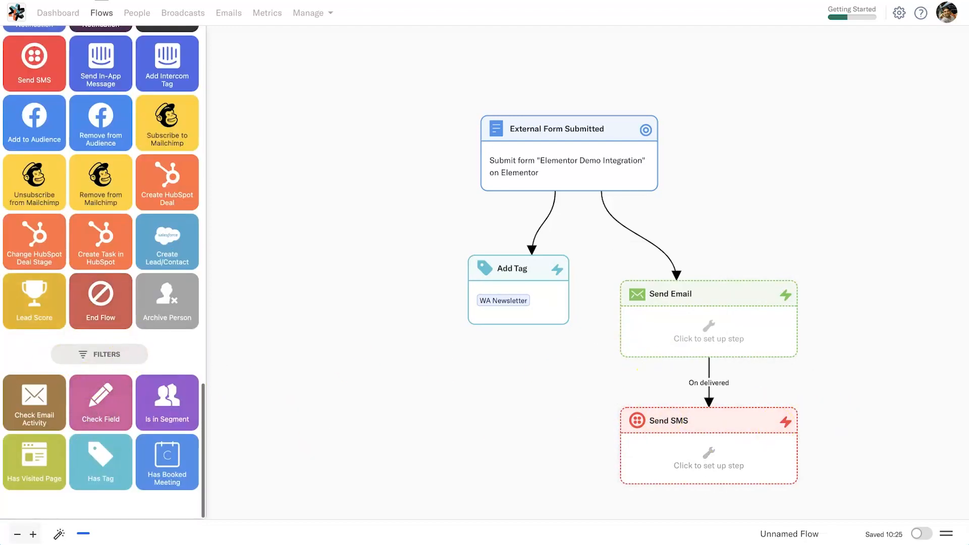
scroll(626, 444, "down", 5)
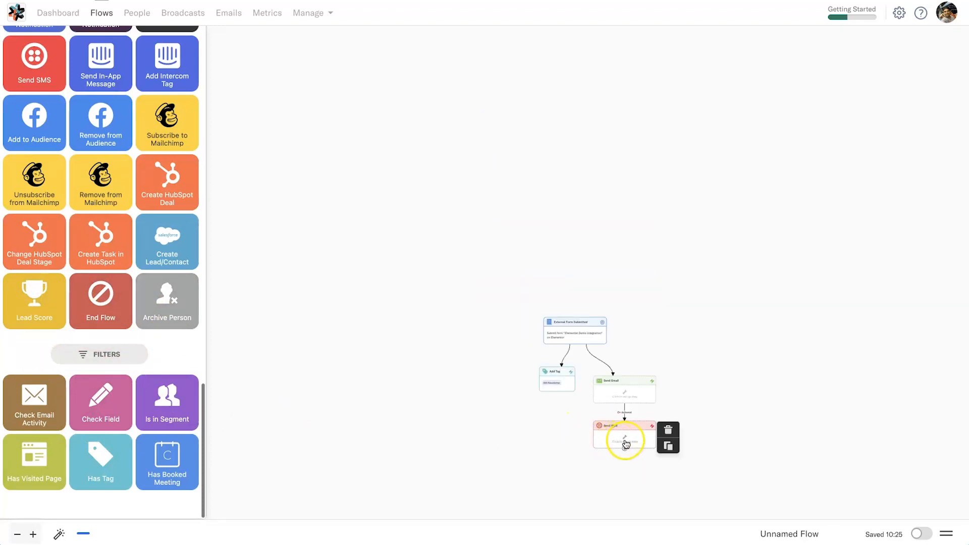
scroll(570, 427, "up", 5)
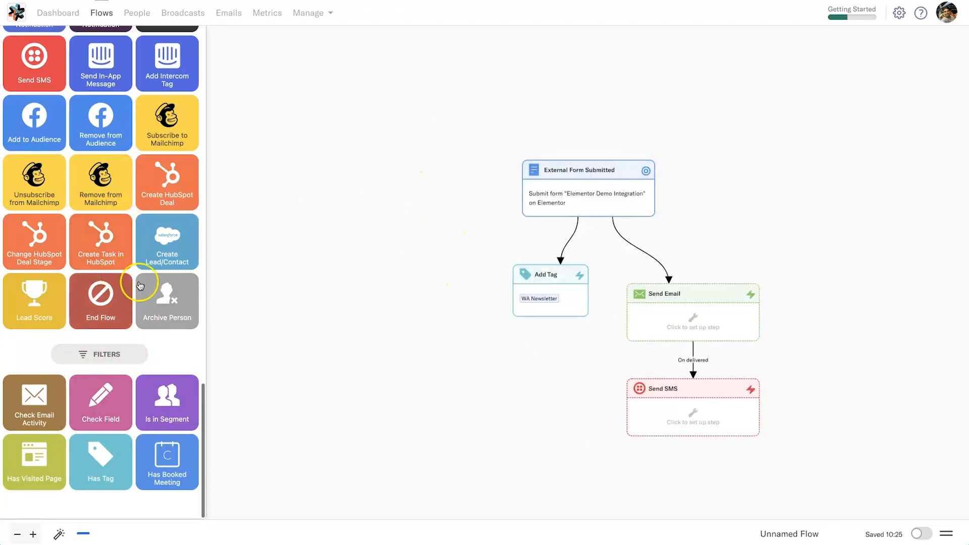
scroll(140, 285, "up", 10)
scroll(136, 291, "up", 10)
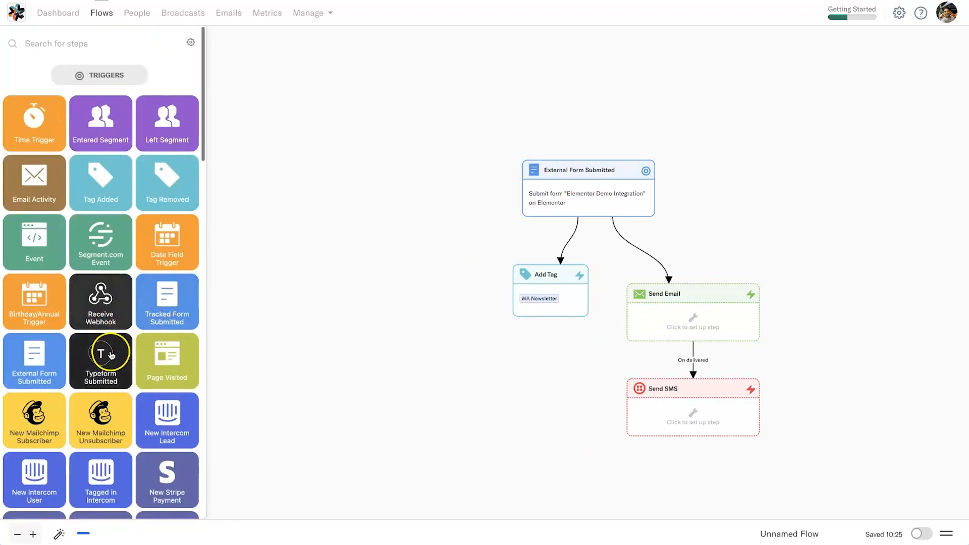
left_click_drag(111, 350, 101, 344)
key("super+z")
Step: Place a Has Visited Page filter beside Send Email and connect Send Email to it with the On delivered condition
scroll(107, 354, "down", 20)
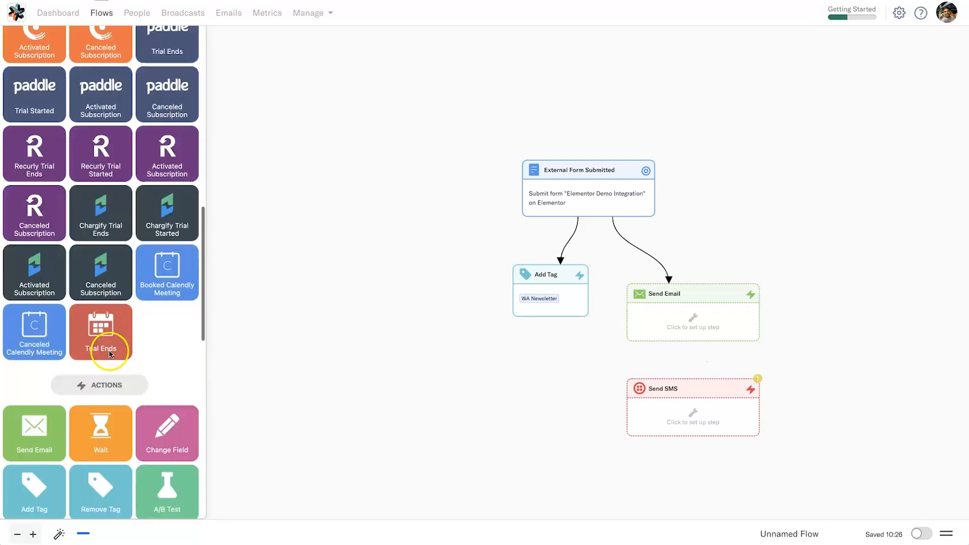
scroll(109, 355, "down", 5)
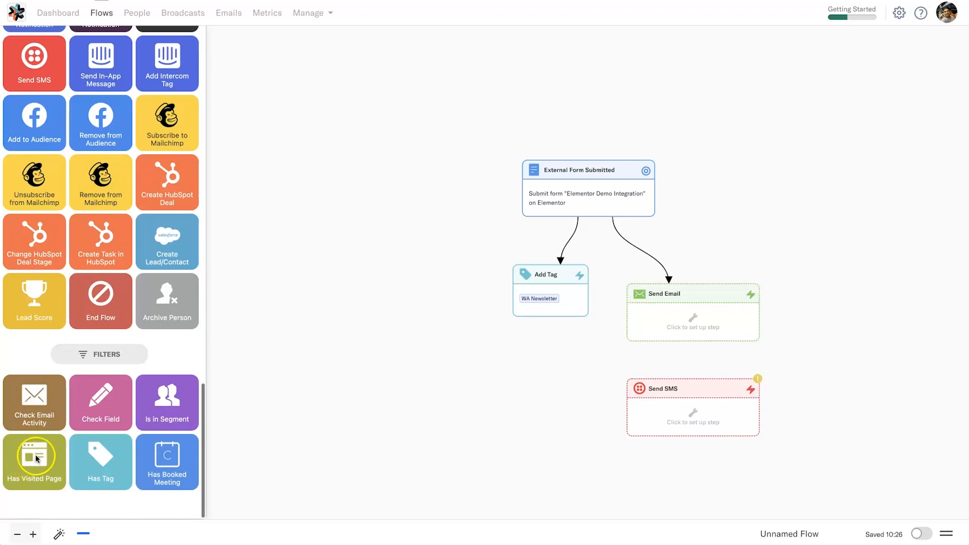
left_click_drag(26, 465, 849, 310)
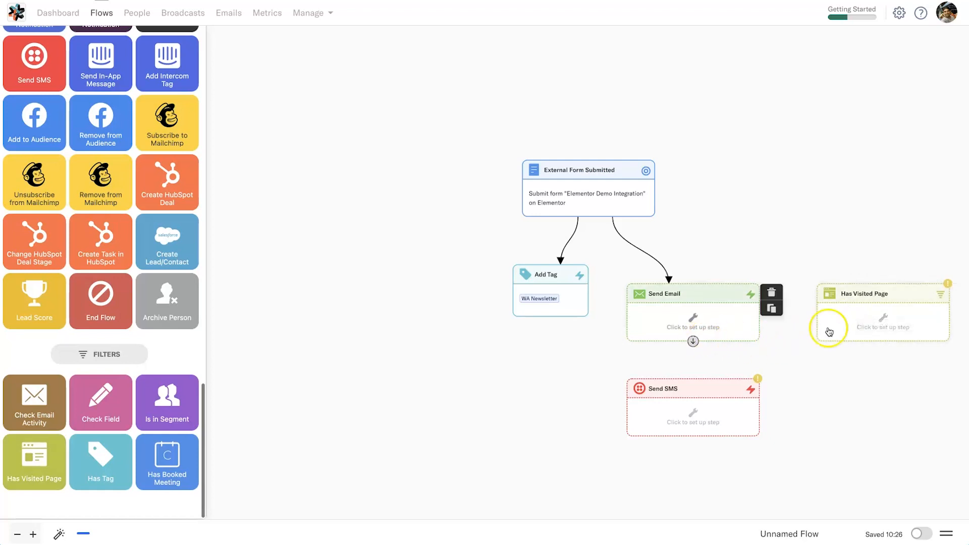
left_click_drag(692, 340, 880, 318)
left_click(545, 322)
left_click(726, 211)
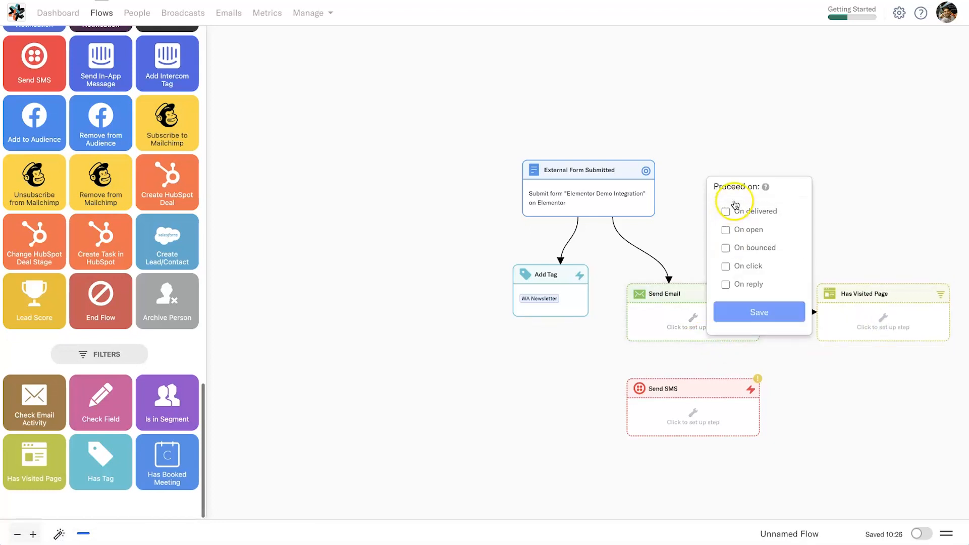
left_click(757, 311)
left_click(908, 313)
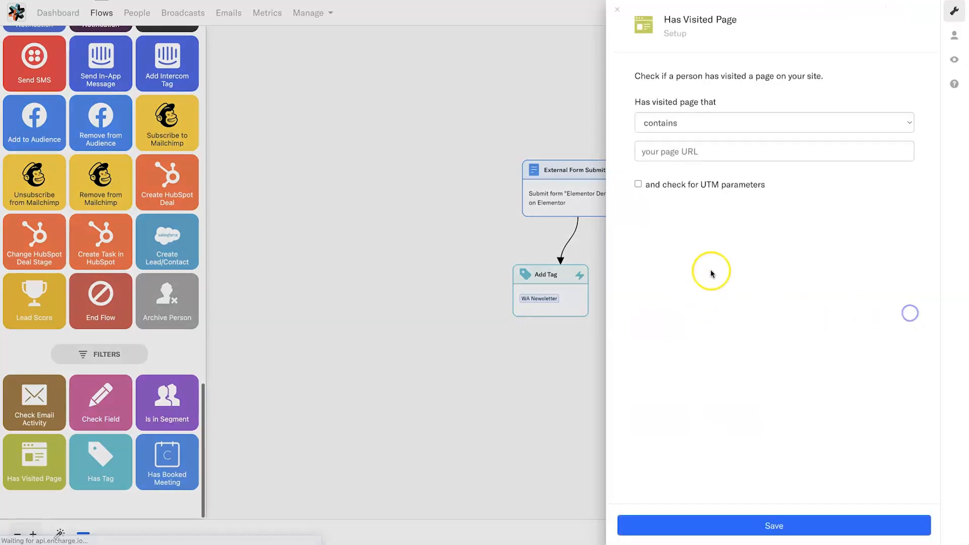
left_click(736, 151)
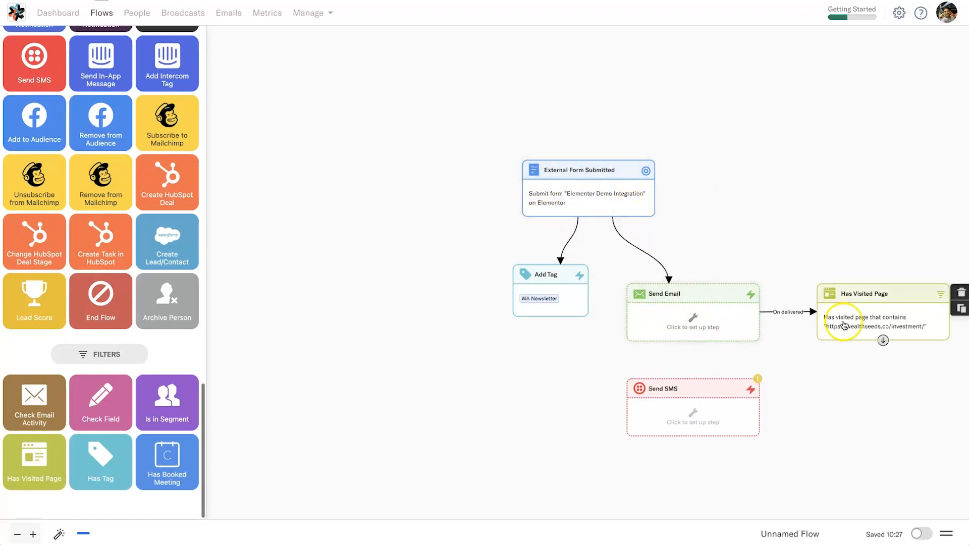
Step: Delete the Send SMS and Has Visited Page steps from the flow
left_click_drag(881, 436, 694, 361)
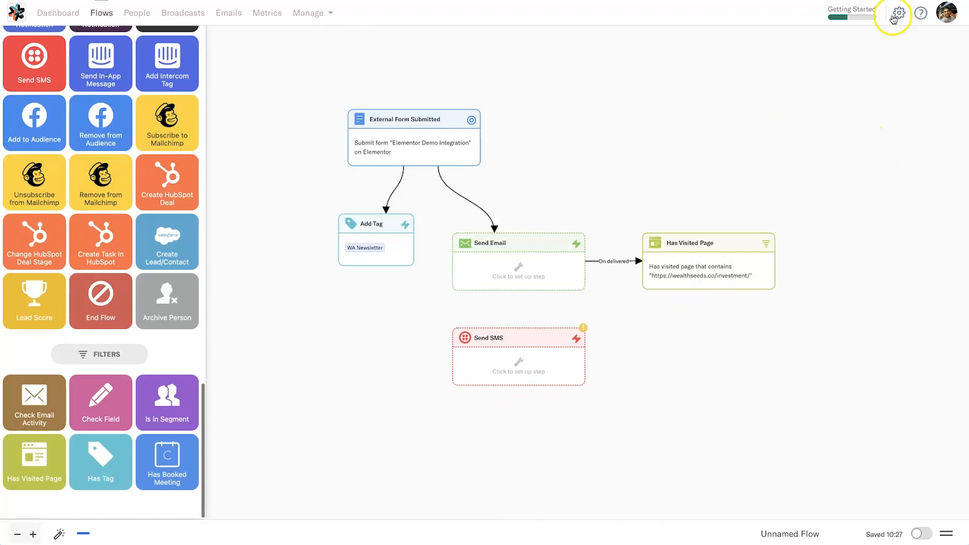
mouse_move(547, 255)
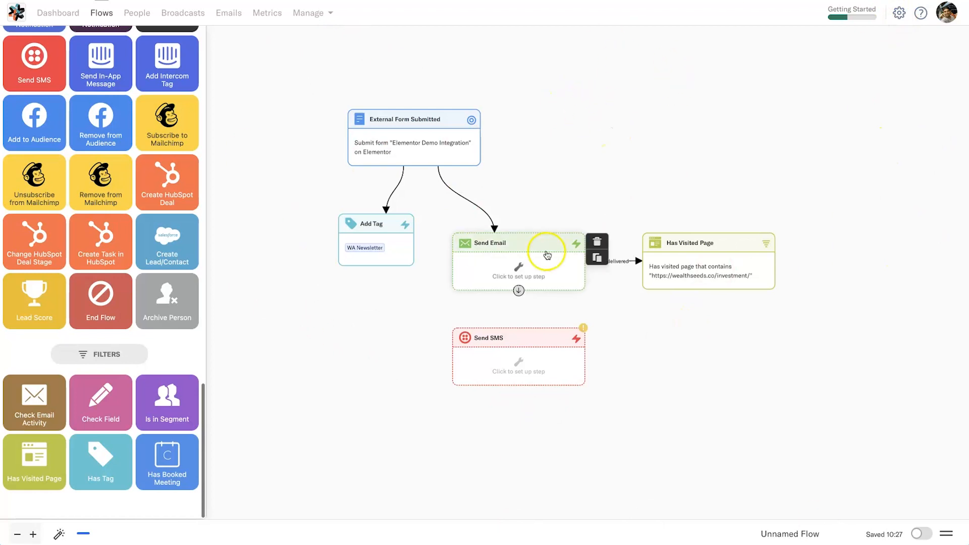
mouse_move(561, 355)
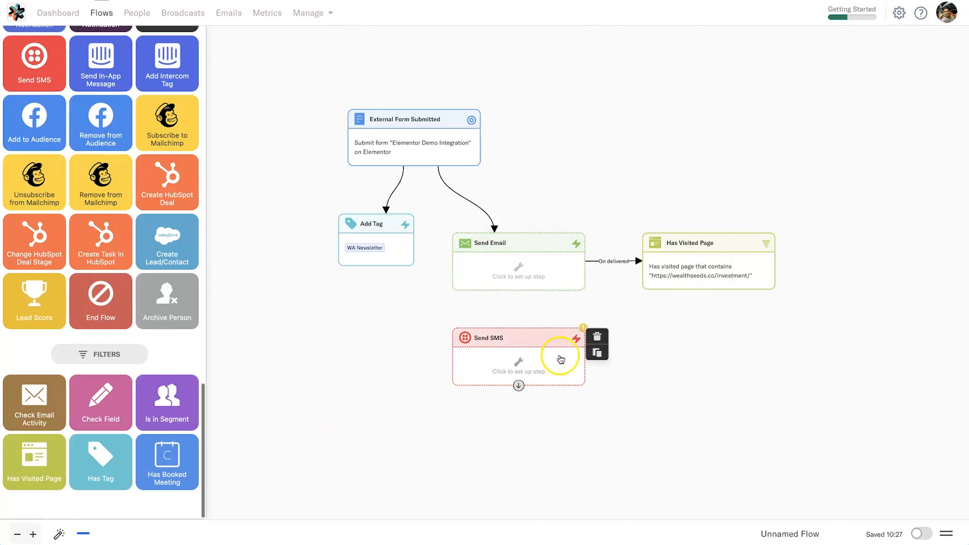
left_click(598, 342)
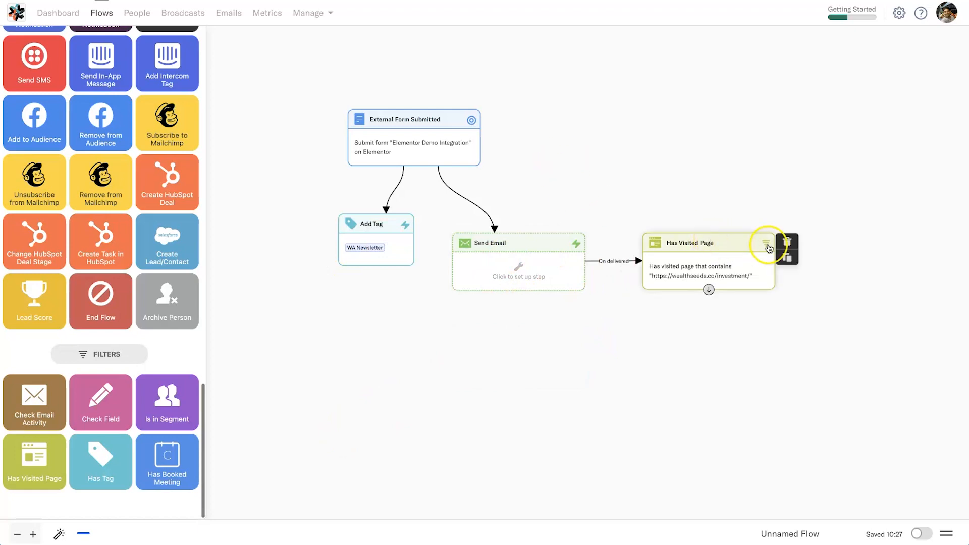
left_click(787, 242)
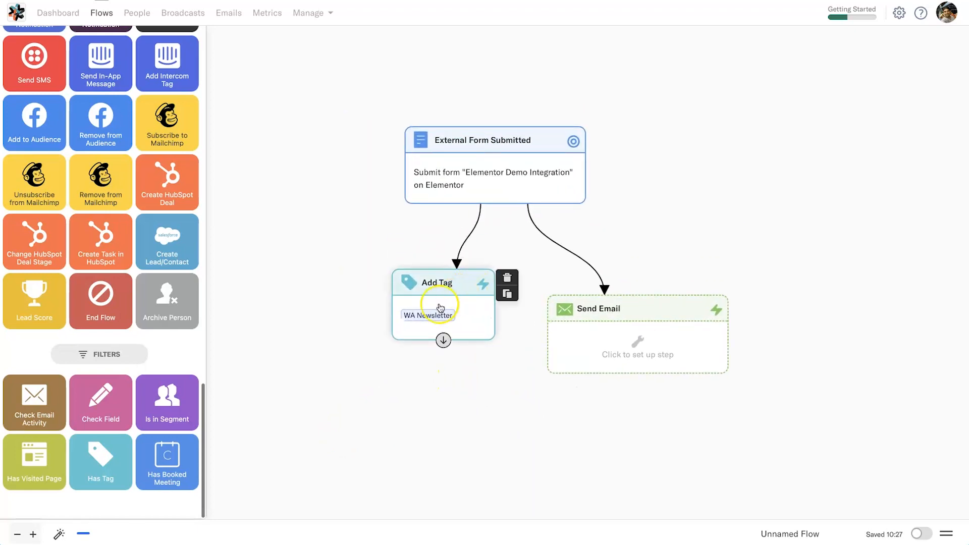
mouse_move(469, 260)
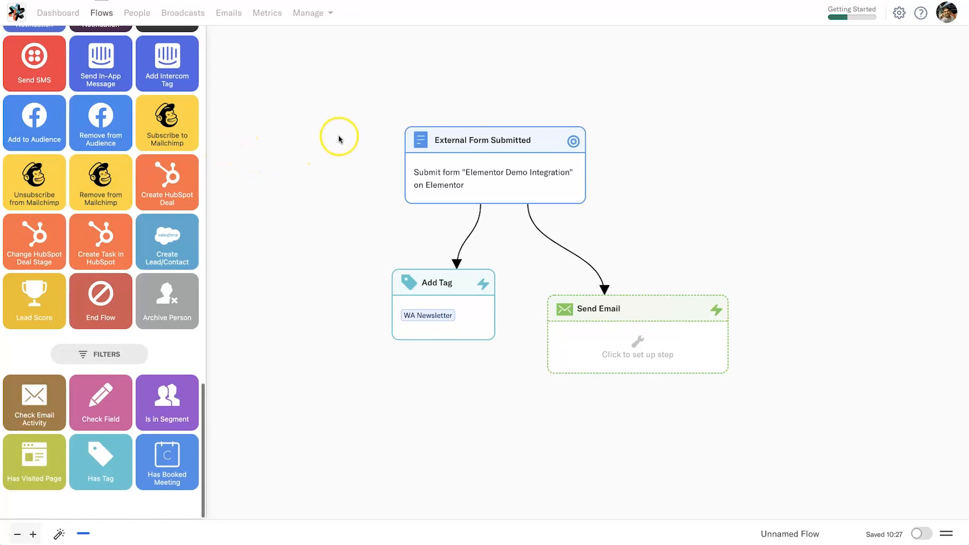
left_click_drag(331, 136, 362, 149)
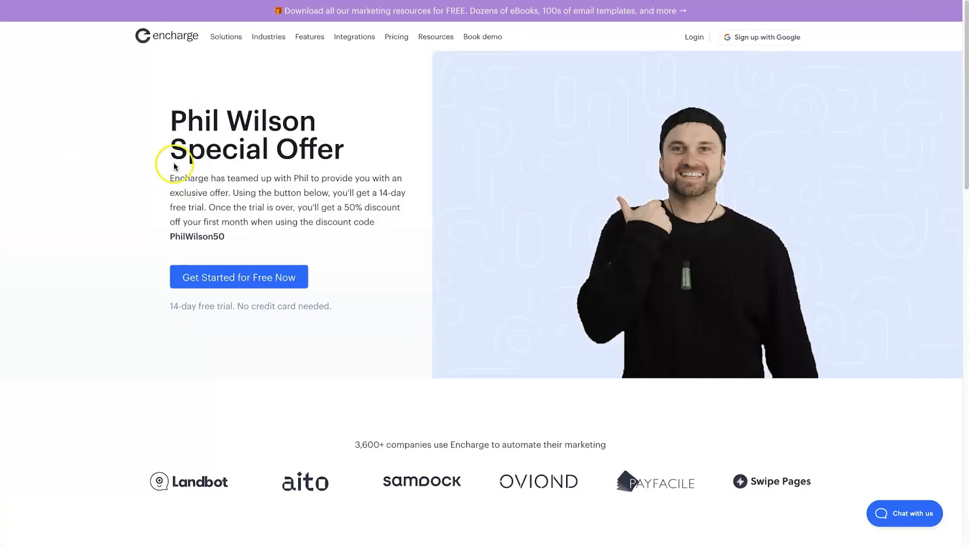
left_click_drag(380, 193, 264, 248)
left_click(246, 238)
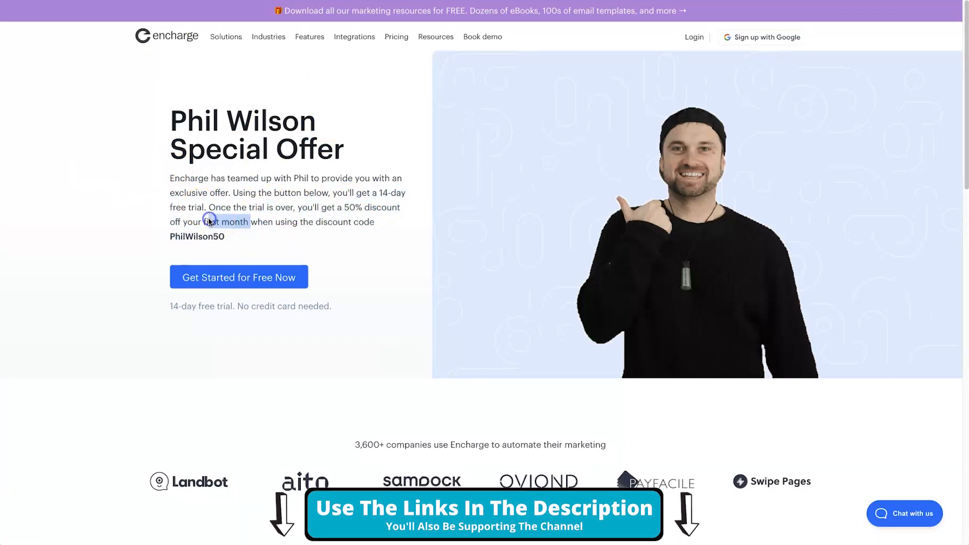
mouse_move(170, 222)
left_mouse_down()
mouse_move(294, 222)
mouse_move(283, 240)
mouse_move(162, 235)
left_mouse_up()
left_click(391, 188)
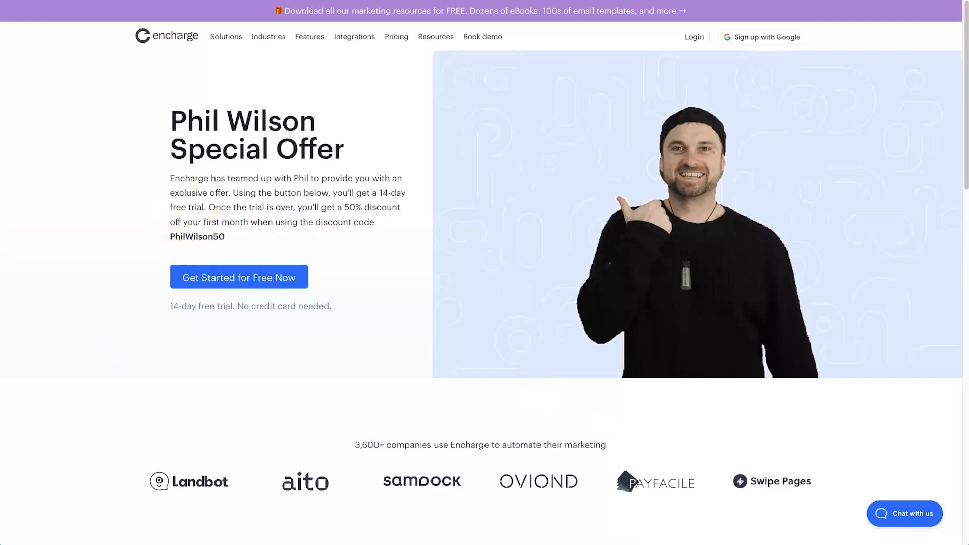